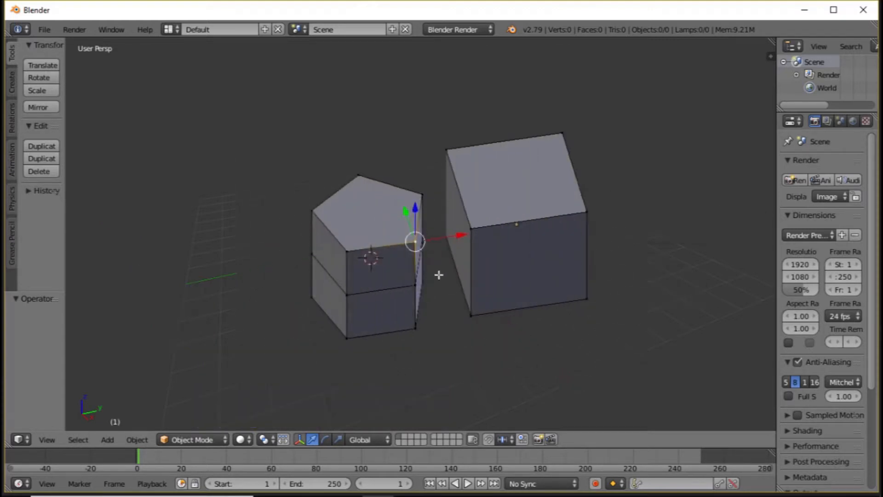
Move the smaller block's selected top corner vertex along X to the nearest top corner of the neighbouring block
drag(452, 238, 455, 238)
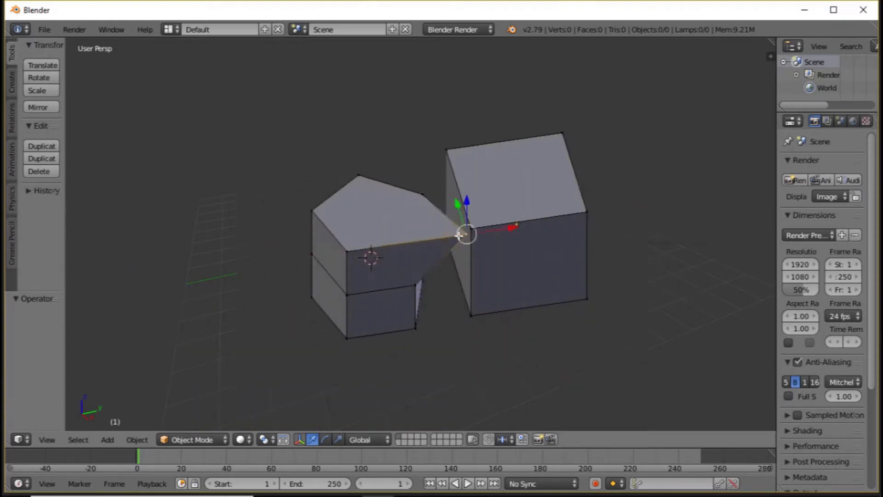
key(ctrl+z)
key(ctrl+shift+z)
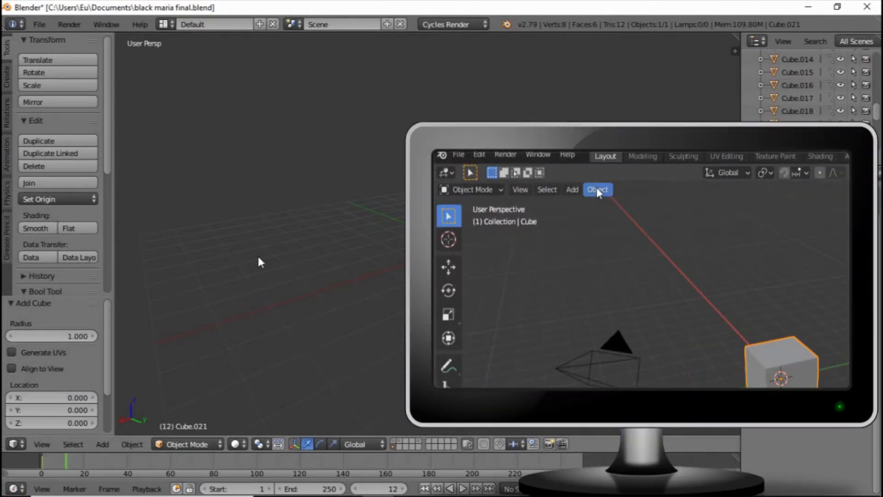
Snap the selected cube to the nearest grid division
key(shift+s)
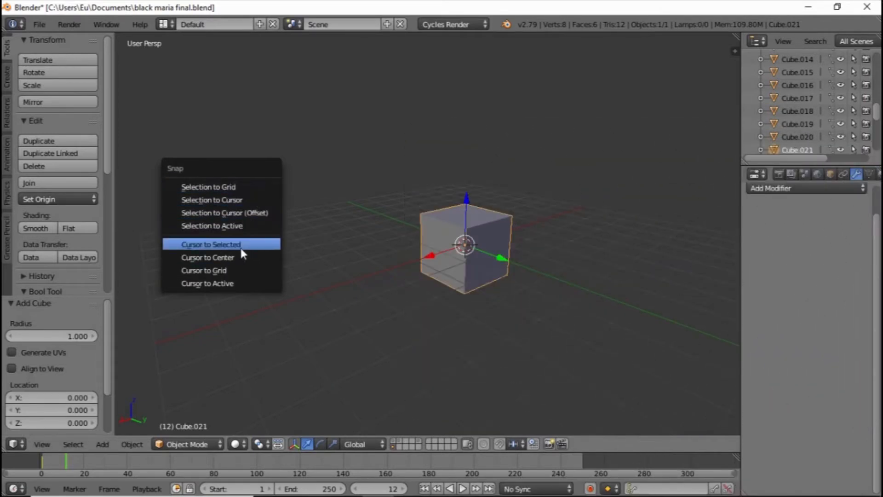
click(239, 188)
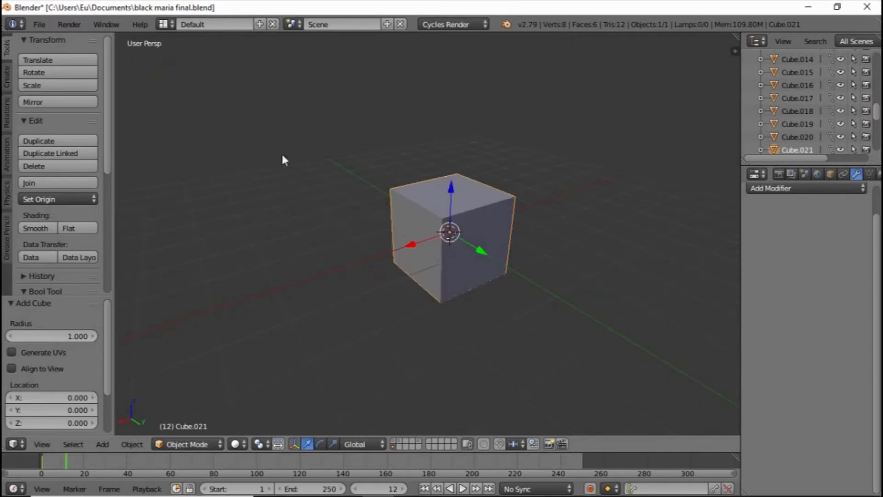
Raise the cube along Z above the 3D cursor and snap it to the grid from its new position
drag(449, 197, 432, 232)
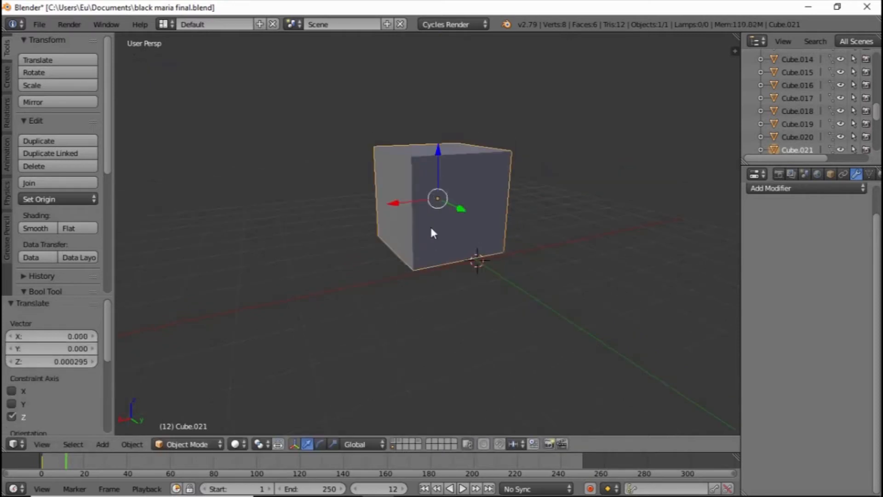
mouse_move(461, 184)
middle_down()
mouse_move(468, 190)
mouse_move(460, 197)
middle_up()
scroll(460, 198, up, 1)
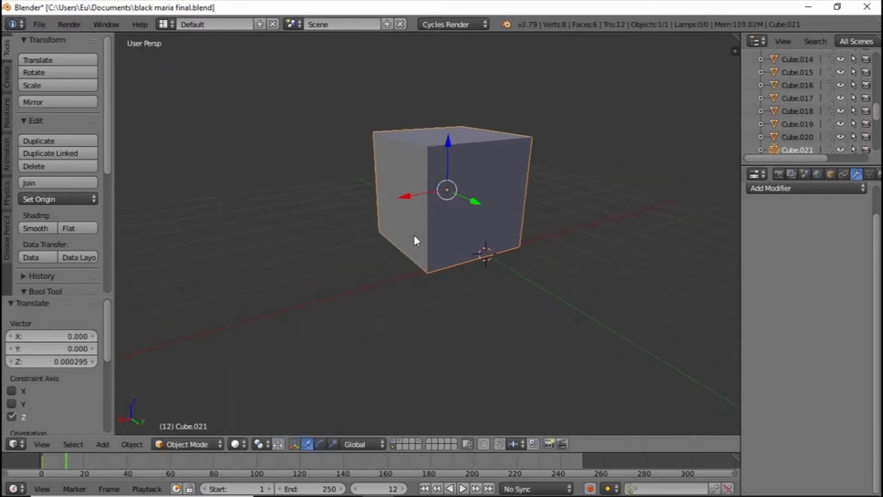
key(shift+s)
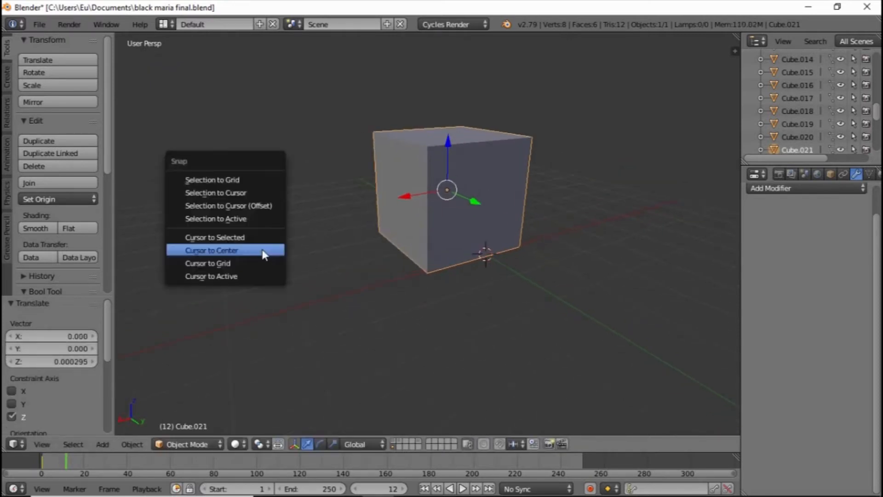
click(236, 180)
Examine the snapped cube's edges and its alignment with the world axes in front orthographic view
key(KP_1)
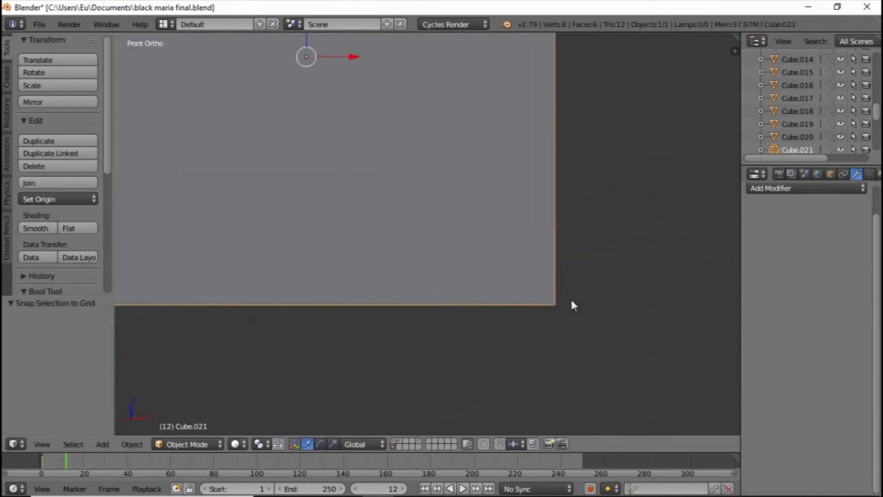
scroll(568, 294, down, 4)
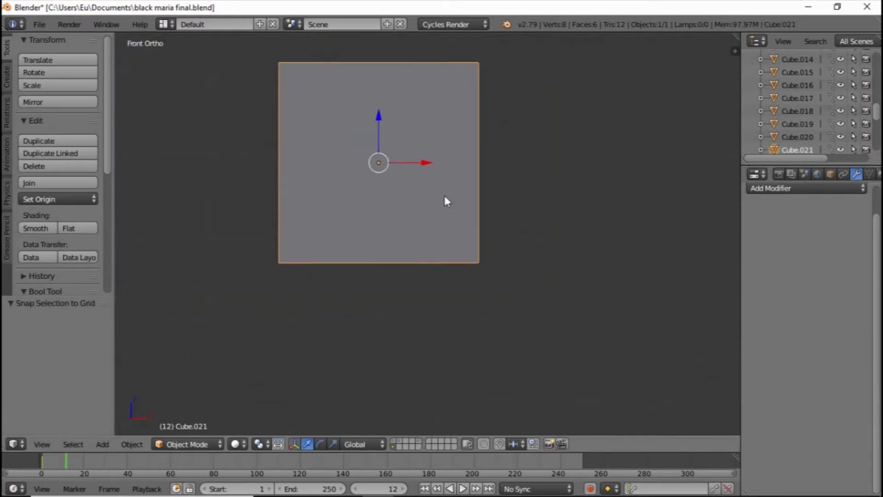
key(KP_5)
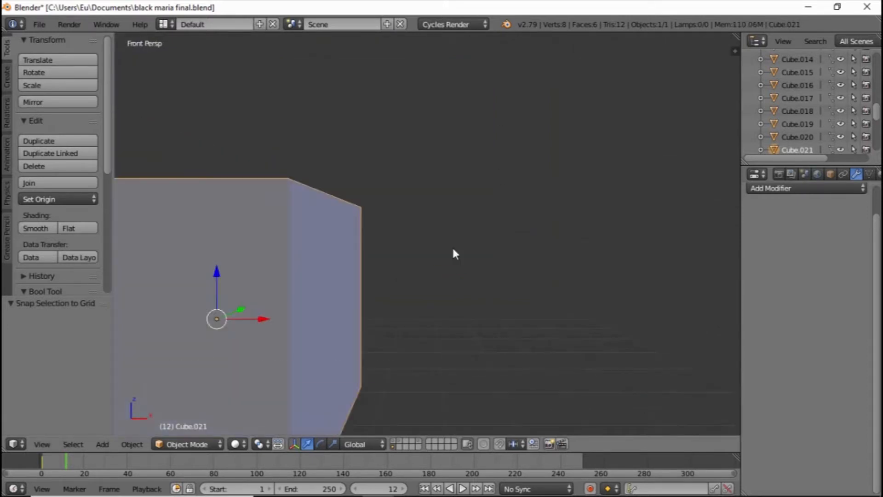
key(KP_5)
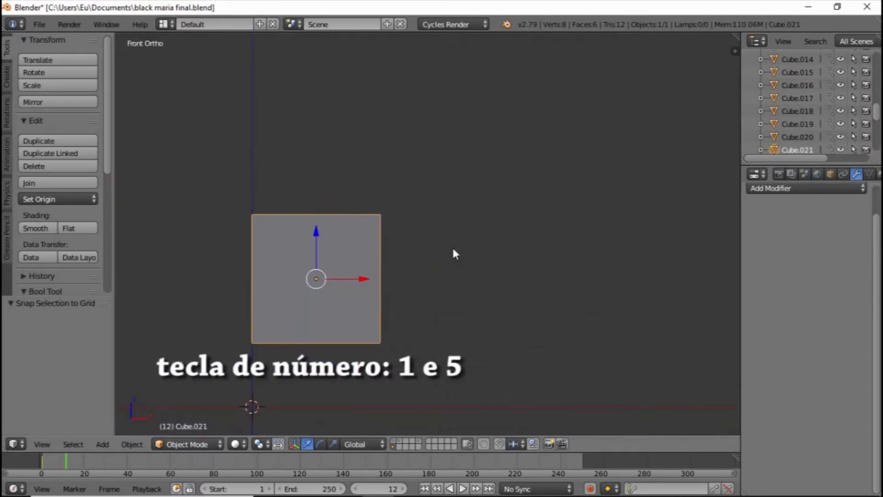
shift+middle_drag(391, 203, 441, 148)
scroll(401, 194, up, 1)
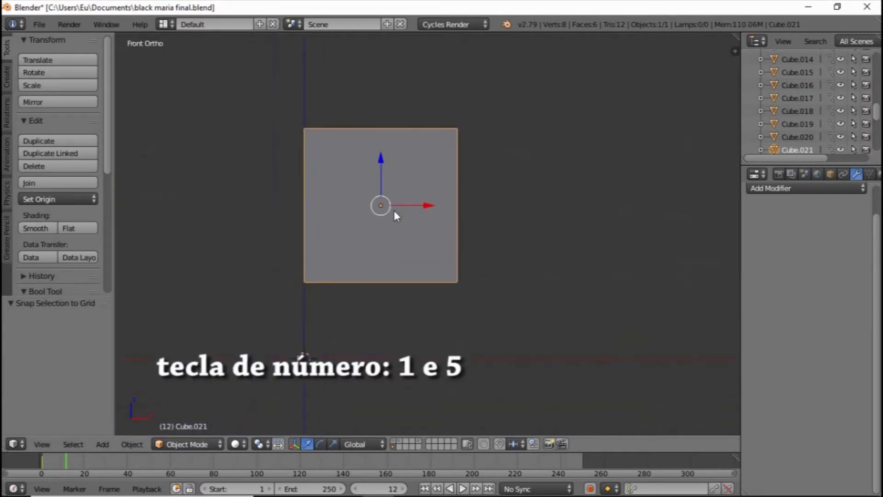
shift+middle_drag(407, 205, 436, 190)
shift+middle_drag(403, 250, 293, 214)
scroll(293, 213, up, 6)
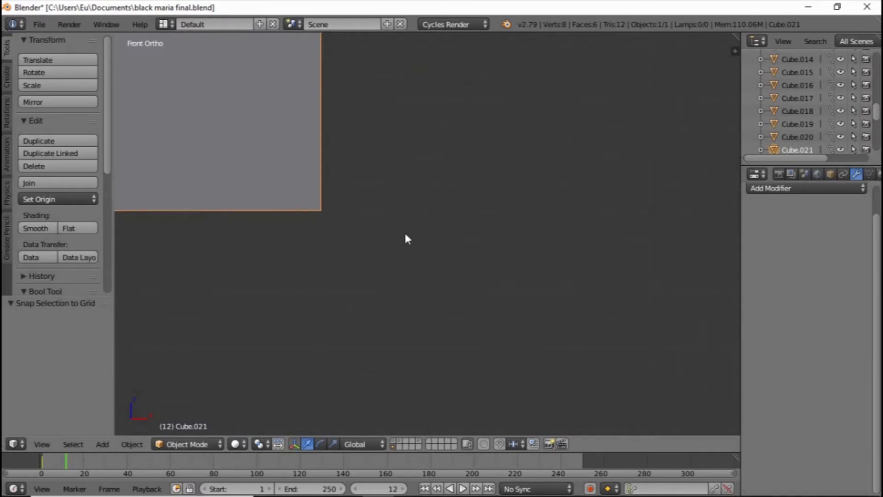
scroll(406, 238, up, 2)
scroll(399, 273, down, 10)
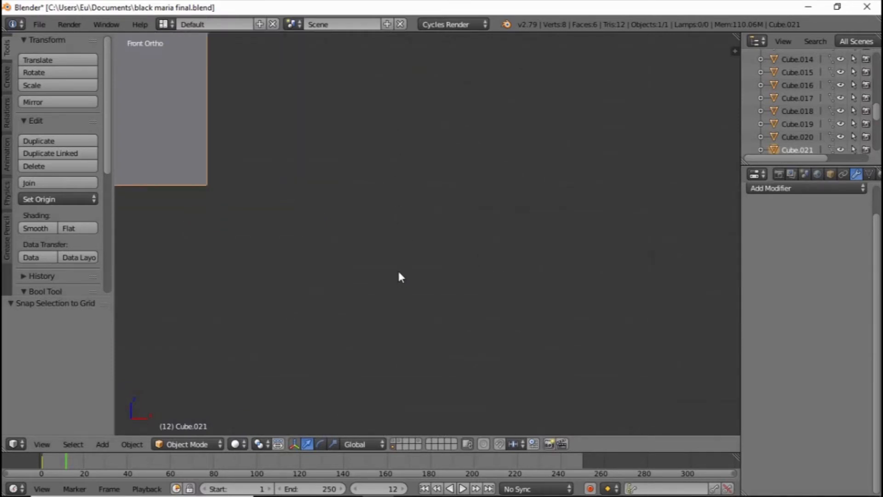
scroll(398, 272, down, 10)
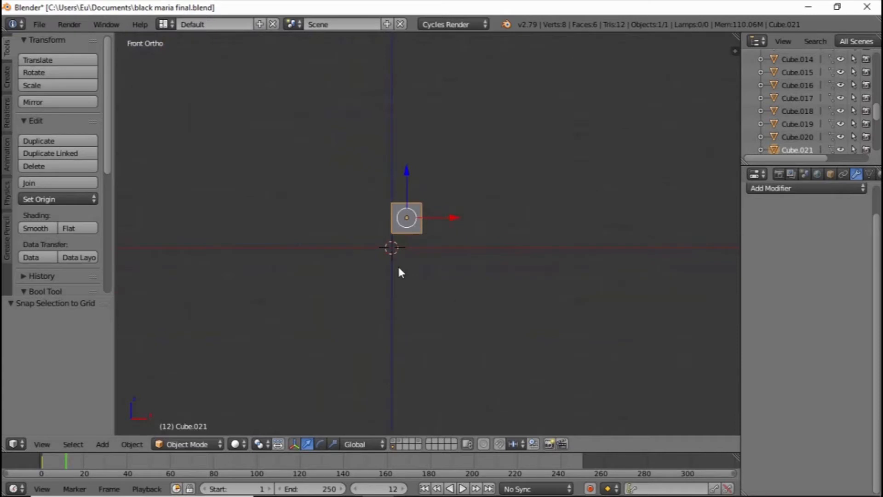
scroll(398, 273, up, 3)
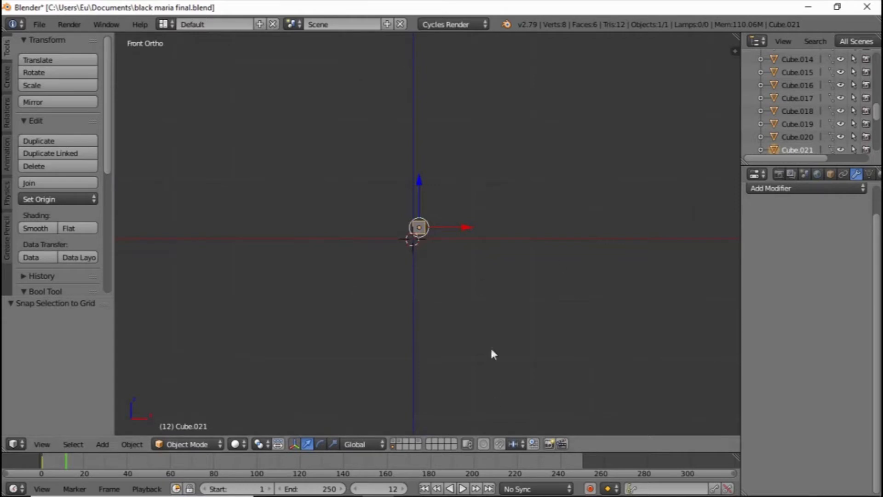
scroll(542, 297, up, 10)
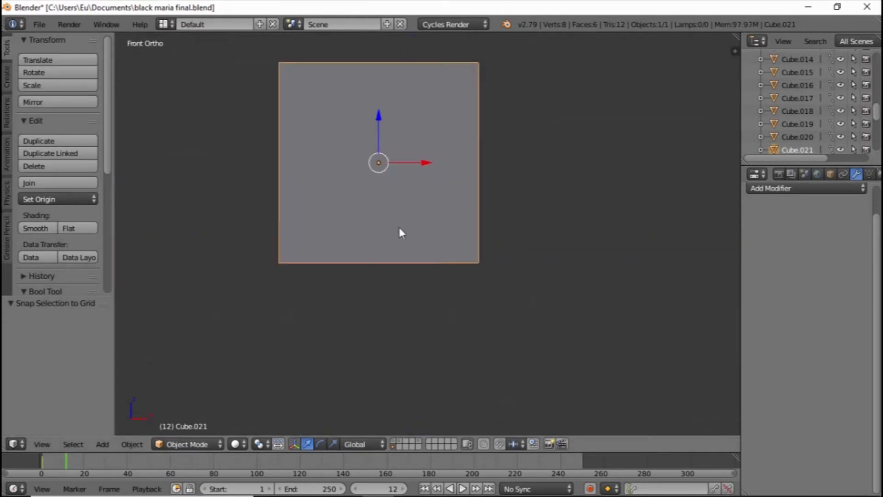
scroll(480, 255, up, 1)
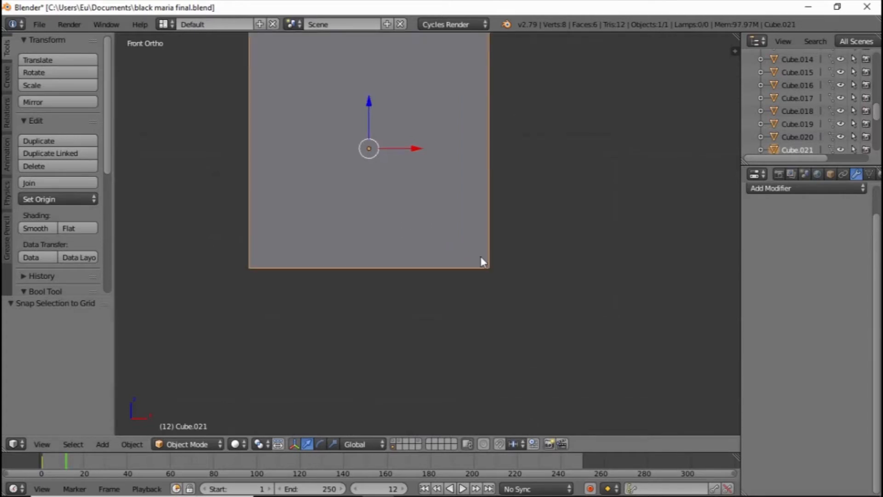
scroll(493, 257, up, 1)
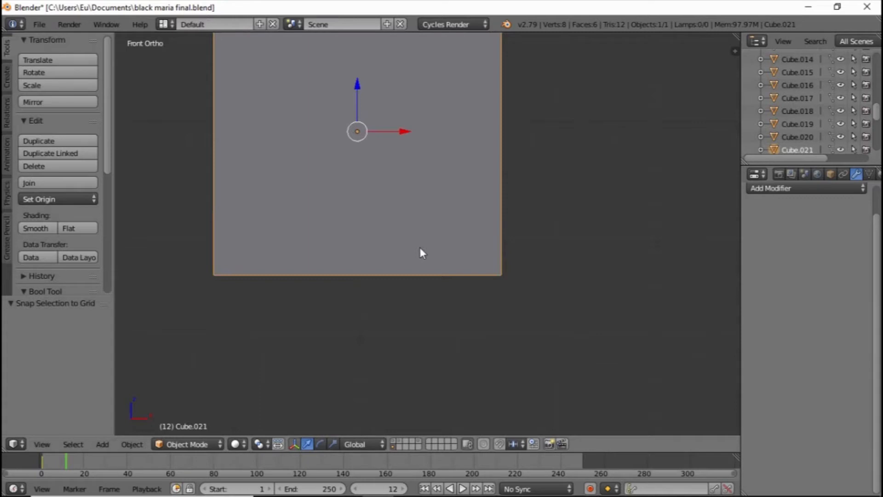
In Edit Mode, rip the cube's lower corner with an offset of 0.005 in X and -0.005 in Z, and snap the selection to the grid
click(210, 439)
click(204, 410)
key(v)
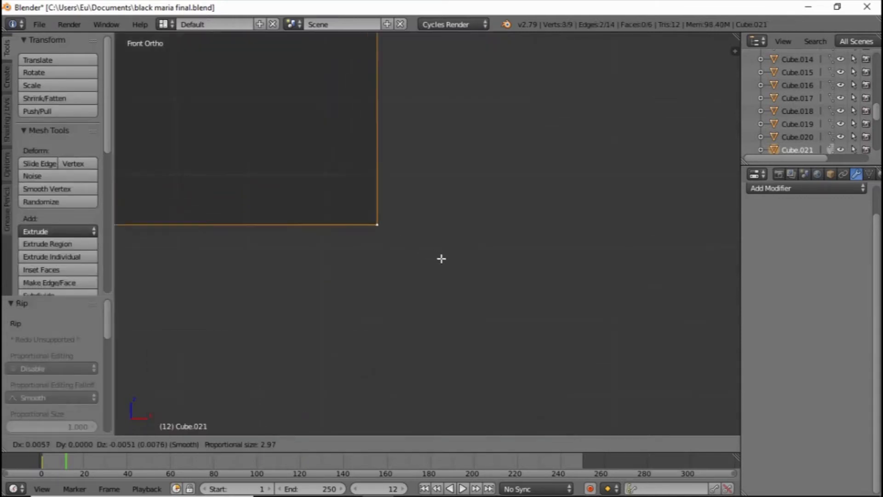
click(369, 230)
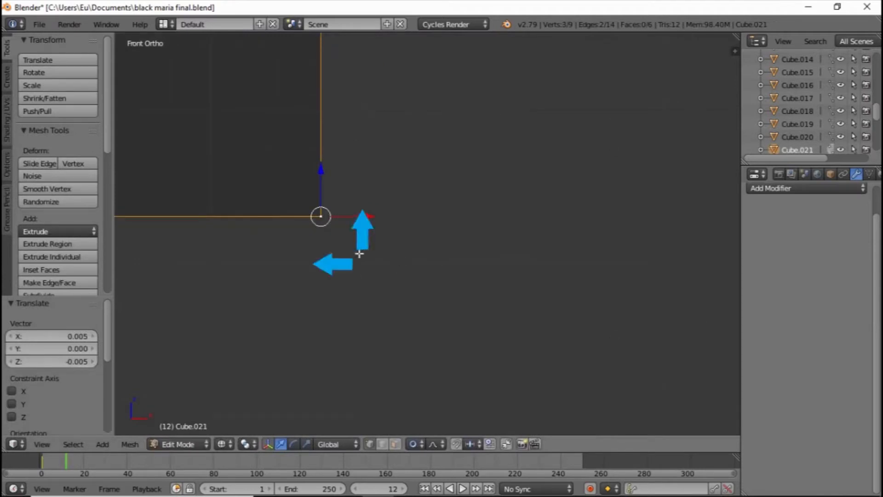
key(shift+s)
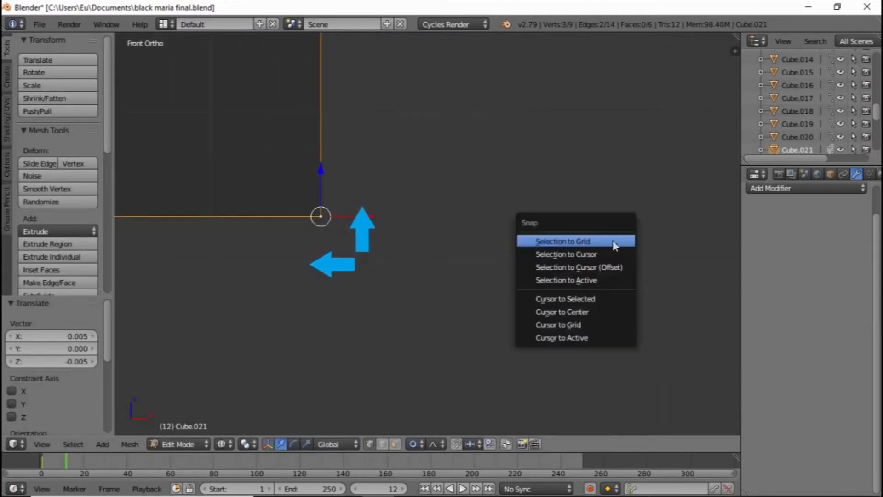
click(576, 240)
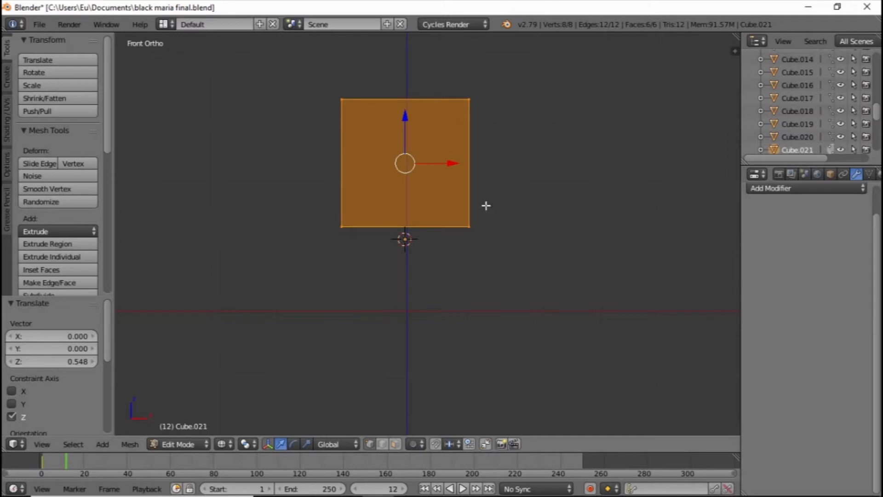
Lower the cube's entire selected mesh by about 0.15 along Z so its base sits just above the X axis line
scroll(479, 203, up, 3)
drag(389, 67, 406, 194)
scroll(404, 192, up, 2)
shift+middle_drag(392, 184, 434, 71)
scroll(406, 49, up, 2)
drag(406, 49, 405, 85)
scroll(445, 257, up, 1)
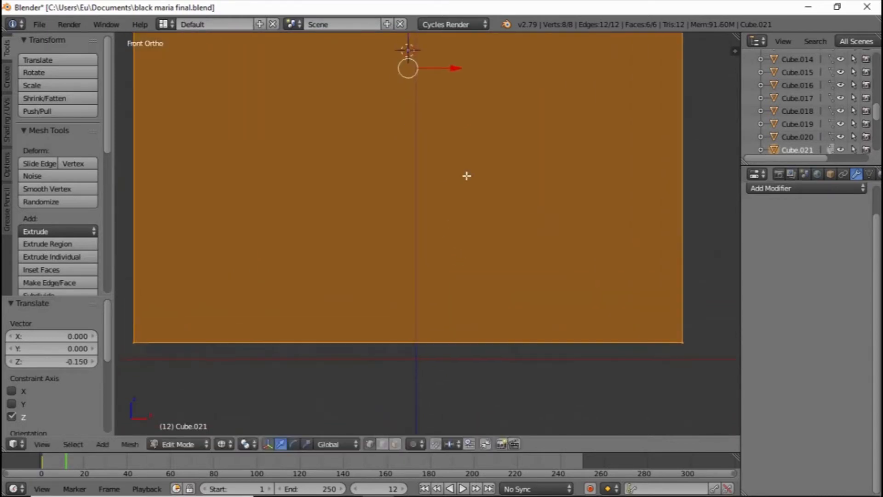
Lower the whole cube mesh by about 0.057 along global Z, bringing its base closer to the X axis line
shift+middle_drag(445, 234, 475, 141)
scroll(477, 142, up, 2)
shift+middle_drag(467, 170, 493, 98)
scroll(493, 226, up, 2)
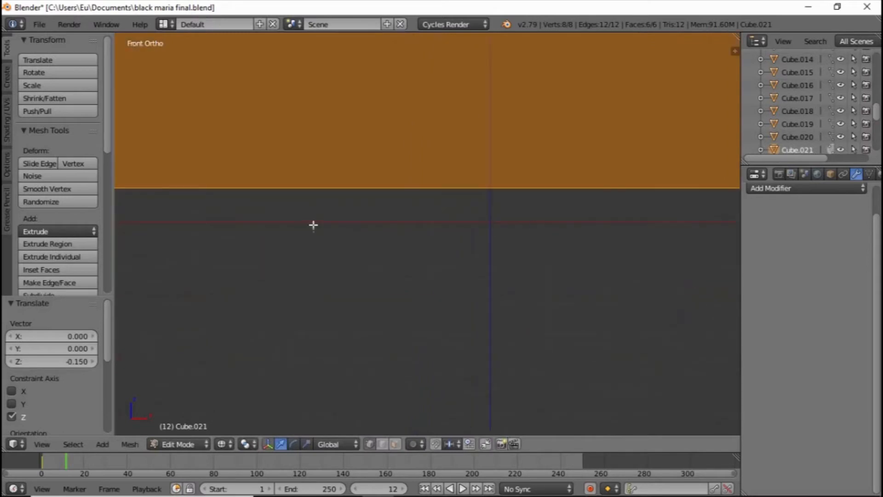
scroll(380, 199, down, 2)
shift+middle_drag(380, 198, 582, 162)
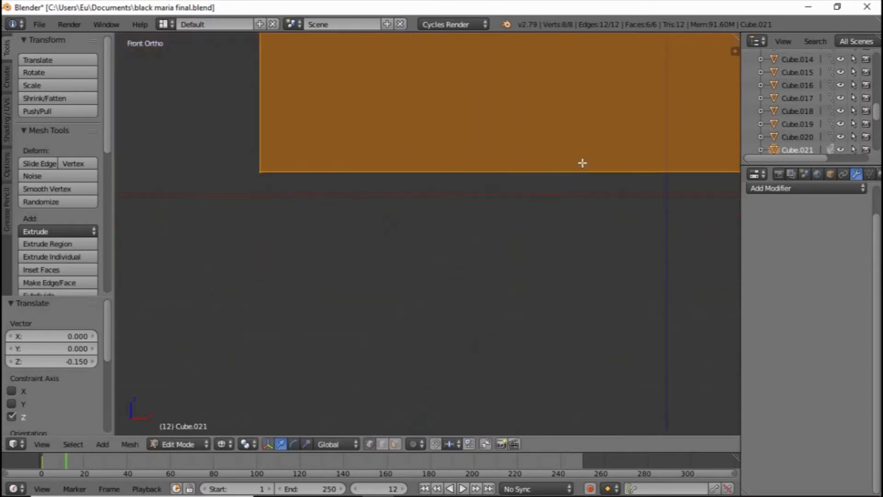
scroll(571, 168, up, 4)
shift+middle_drag(418, 179, 591, 200)
scroll(466, 199, up, 3)
shift+middle_drag(221, 167, 426, 241)
scroll(426, 241, up, 3)
scroll(415, 244, up, 2)
key(g)
key(z)
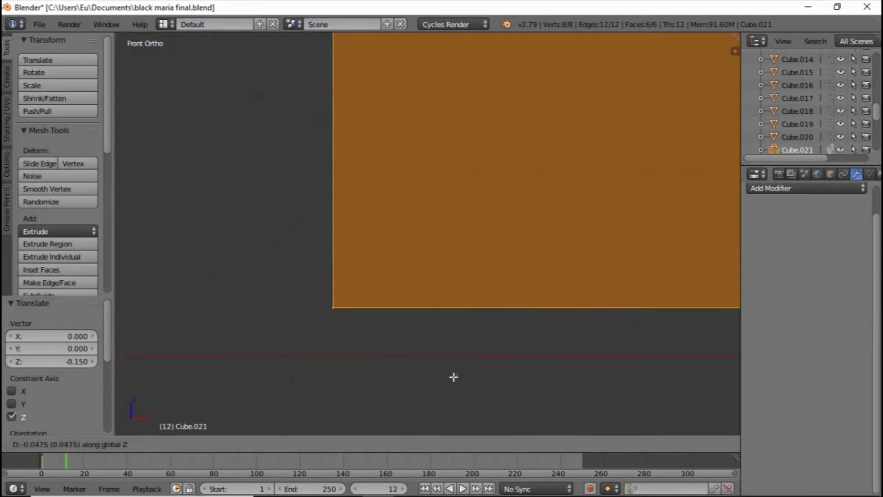
click(455, 406)
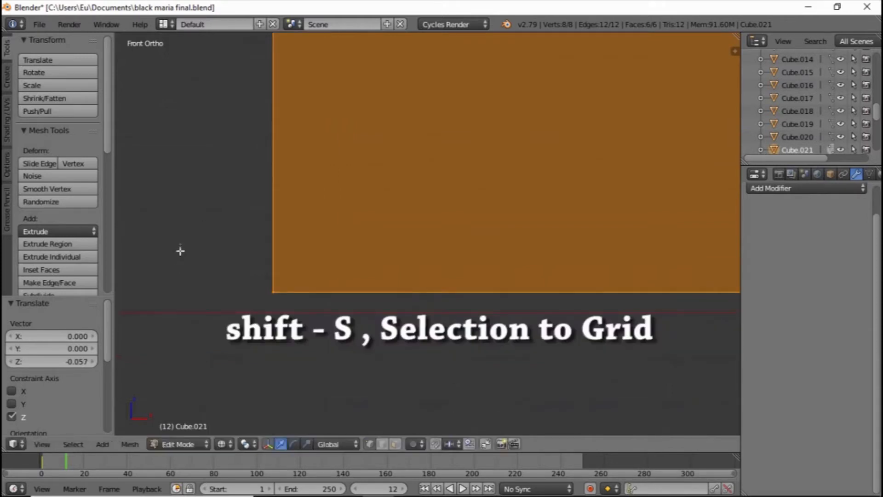
Snap the selected cube mesh to the grid and check how its base meets the X axis line
key(shift+s)
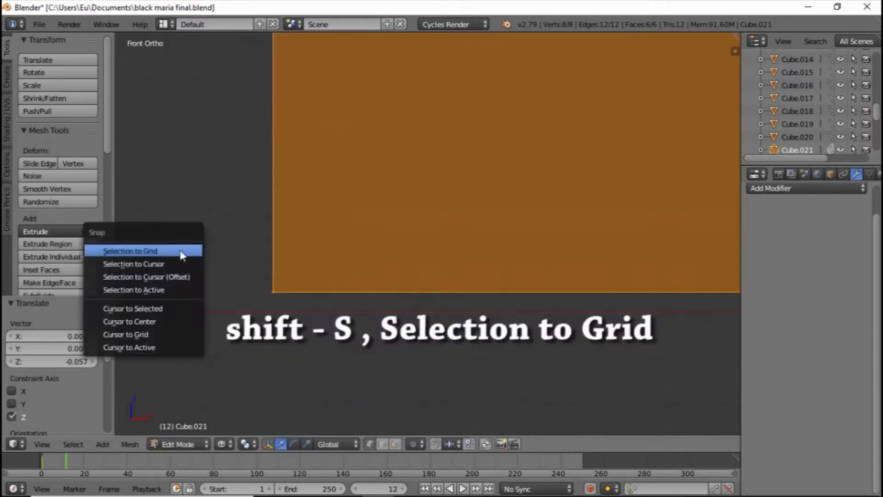
click(136, 250)
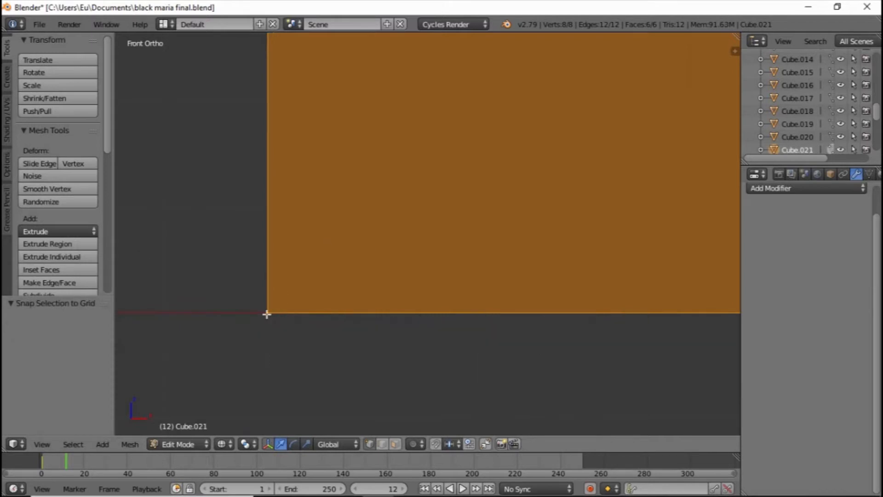
scroll(266, 313, up, 2)
shift+middle_drag(197, 351, 183, 207)
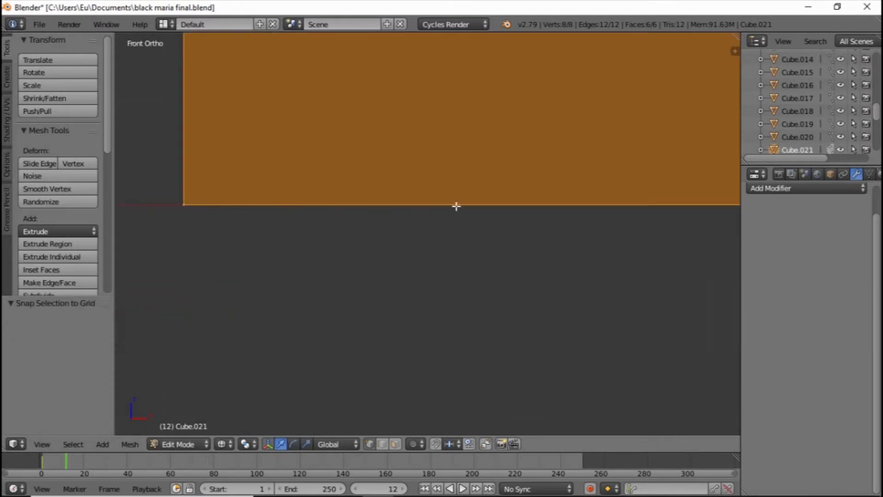
scroll(428, 198, down, 4)
middle_drag(428, 197, 348, 253)
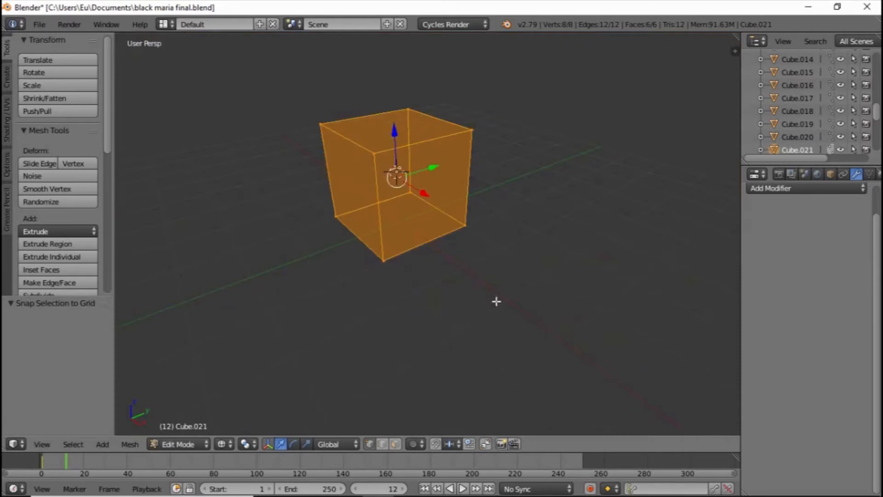
scroll(278, 200, down, 3)
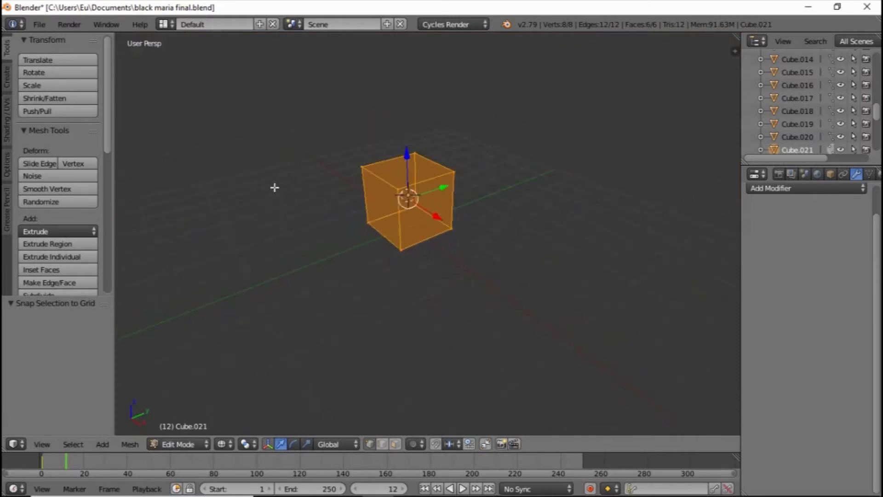
Examine the grid-snapped cube mesh from several angles with all its vertices selected and bring up the snapping options
middle_drag(274, 187, 414, 143)
scroll(420, 132, up, 3)
key(a)
key(a)
middle_drag(489, 123, 456, 135)
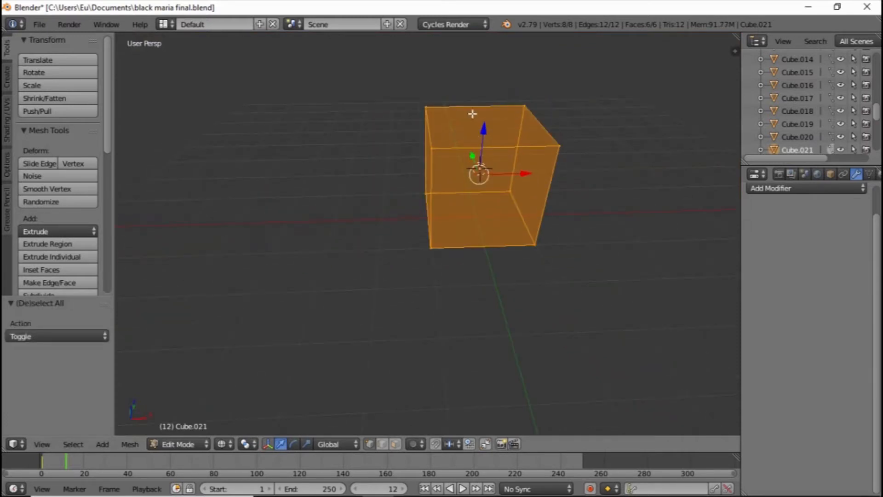
middle_drag(501, 177, 377, 223)
key(shift+s)
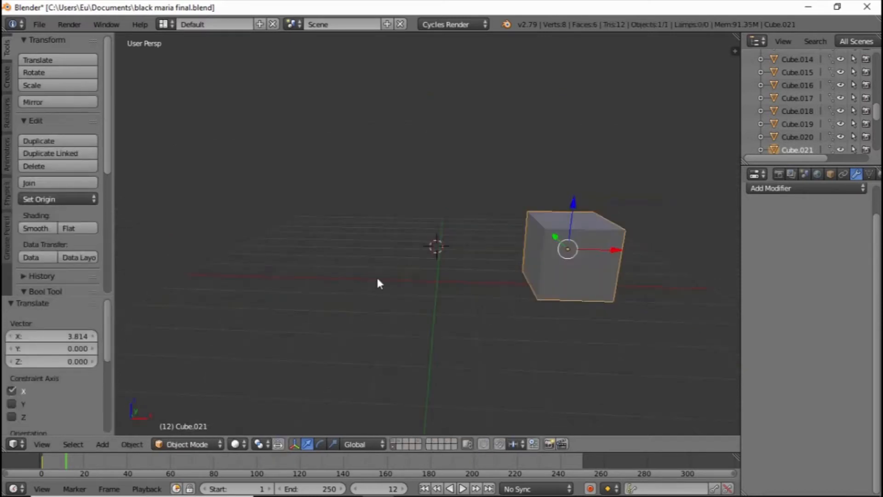
In Object Mode, place the 3D cursor on the red X axis line, well away from the cube
scroll(415, 256, up, 5)
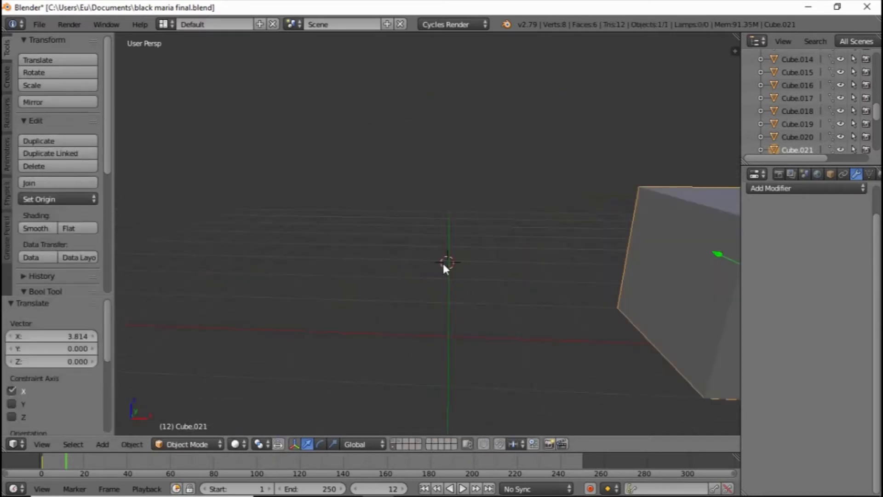
scroll(443, 271, down, 2)
click(355, 235)
click(275, 287)
shift+middle_drag(591, 229, 568, 225)
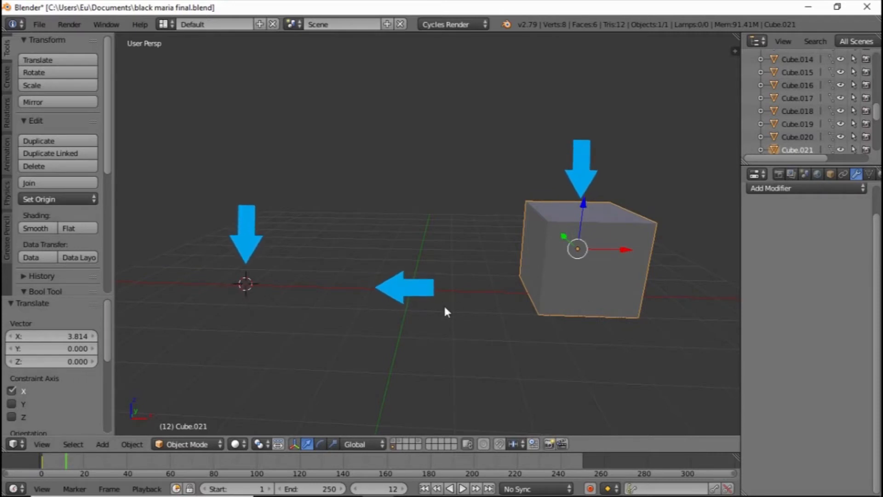
Snap the selected cube to the 3D cursor with Selection to Cursor and check its new position
key(shift+s)
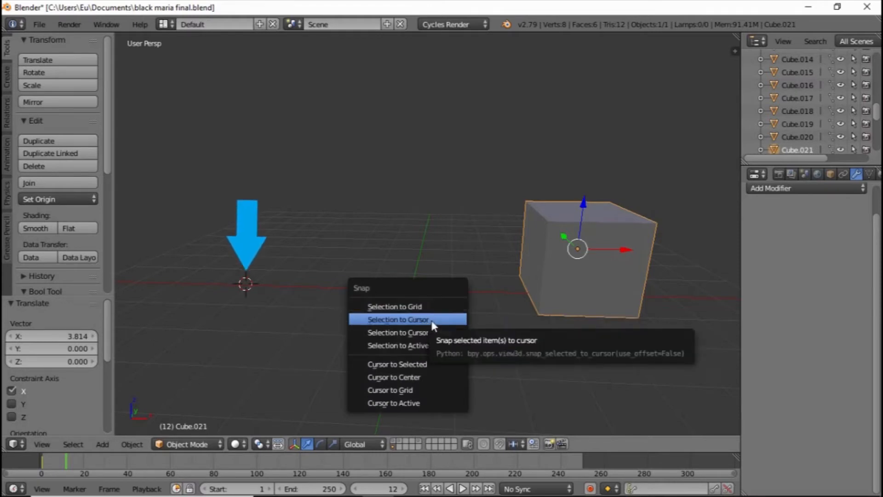
click(432, 320)
middle_drag(431, 318, 385, 217)
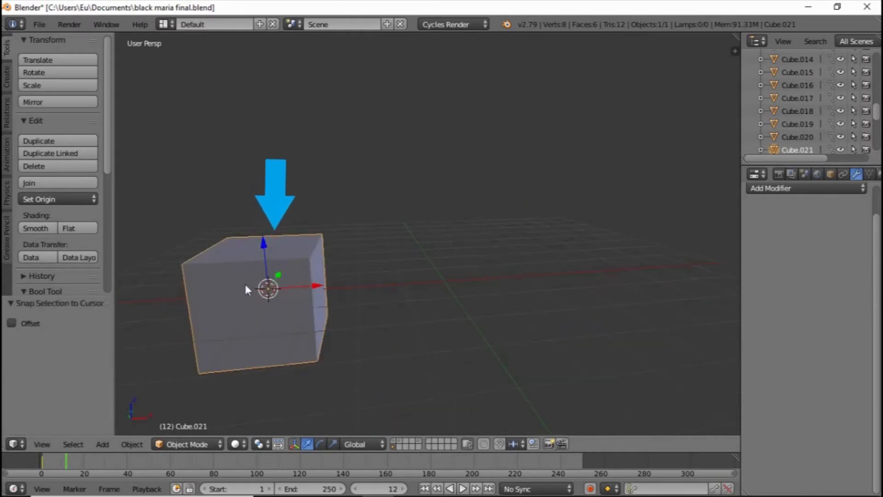
middle_drag(249, 326, 241, 326)
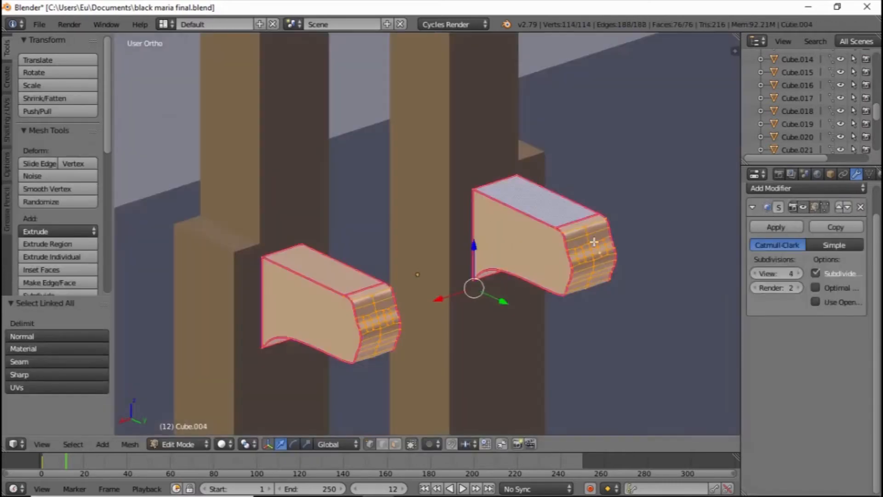
Snap the 3D cursor to the midpoint of the two selected wooden supports with Cursor to Selected
middle_drag(479, 285, 437, 289)
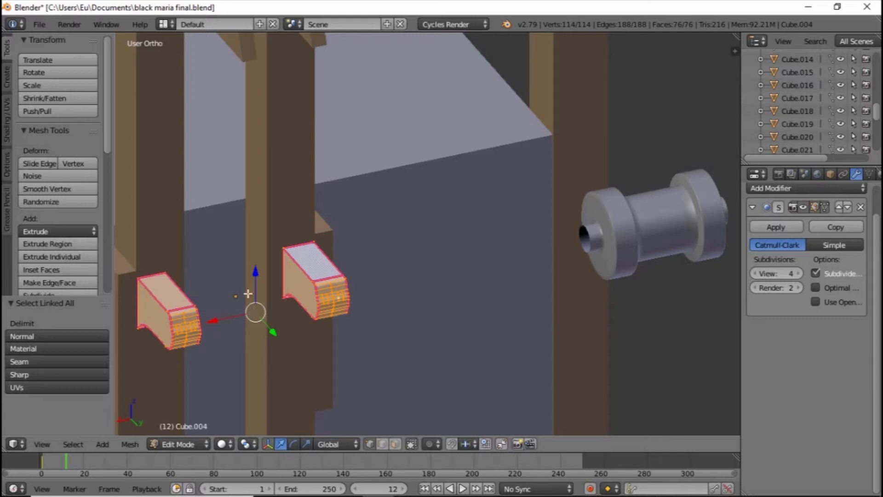
key(shift+s)
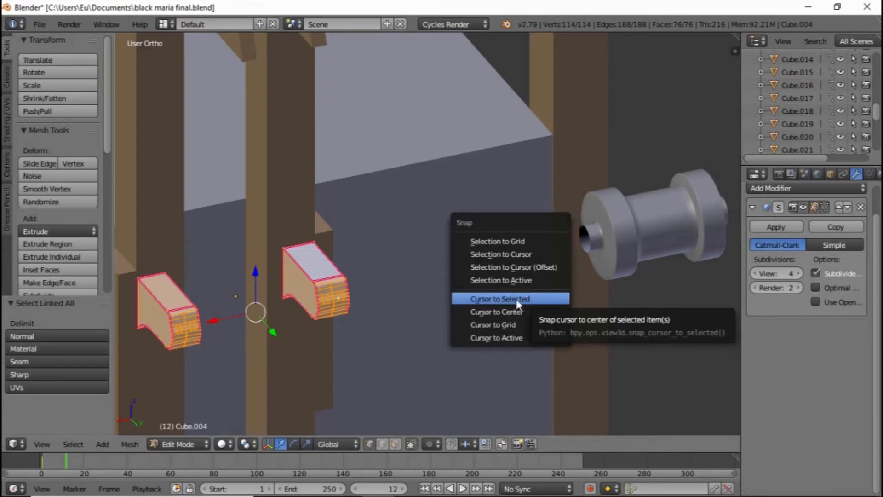
click(516, 300)
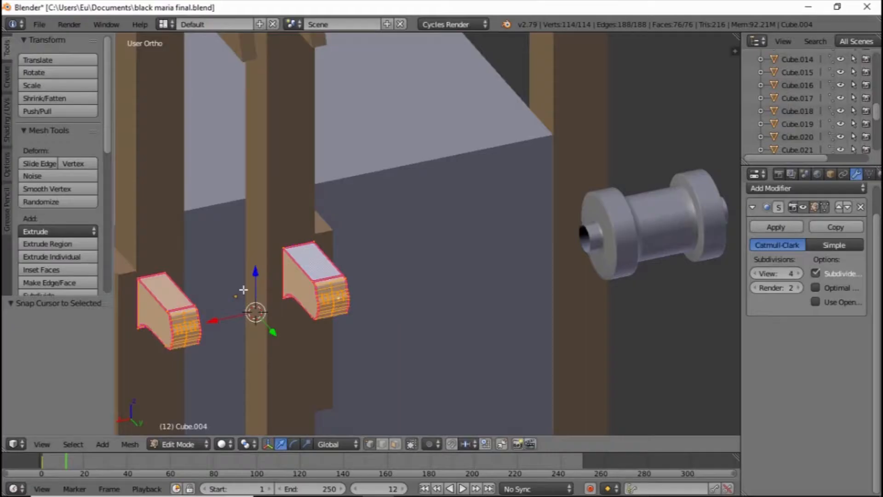
mouse_move(336, 287)
middle_down()
mouse_move(359, 286)
mouse_move(334, 282)
middle_up()
Leave Edit Mode, select the roller cylinder and snap it to the 3D cursor between the two supports
key(Tab)
right_click(600, 177)
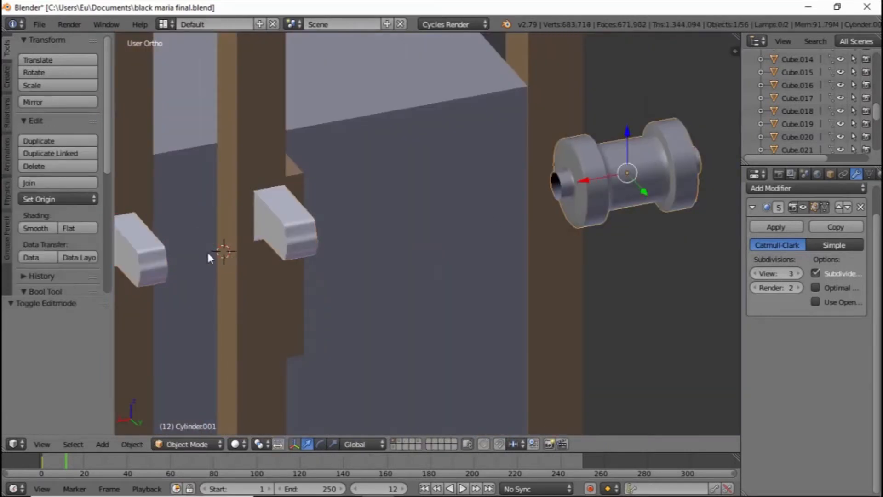
key(shift+s)
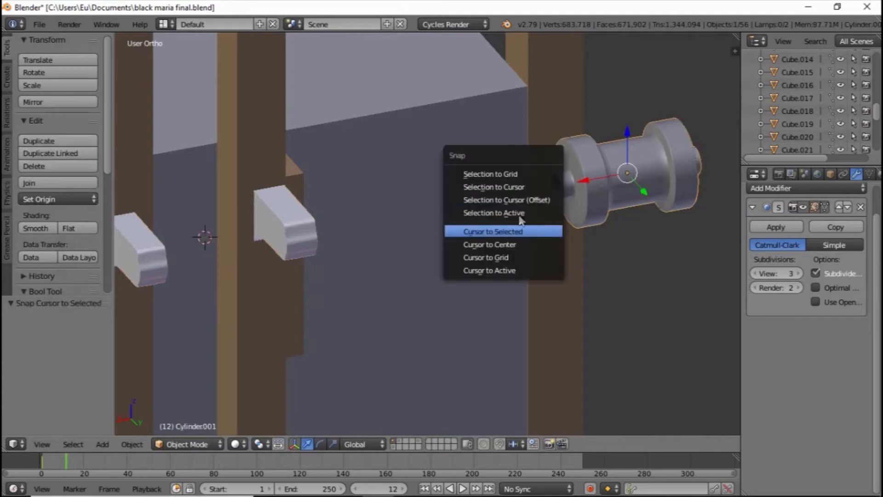
click(509, 187)
middle_drag(434, 227, 469, 202)
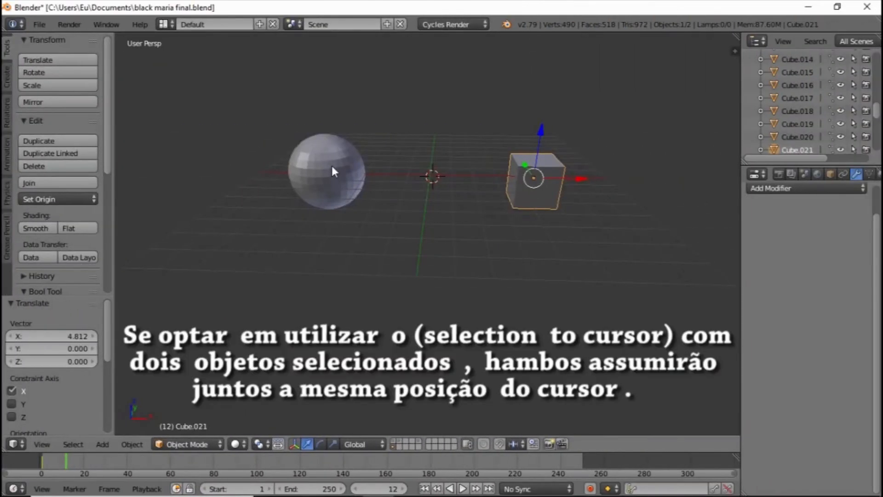
Add the sphere to the cube selection, snap both objects to the 3D cursor and inspect the overlap in wireframe
shift+right_click(332, 167)
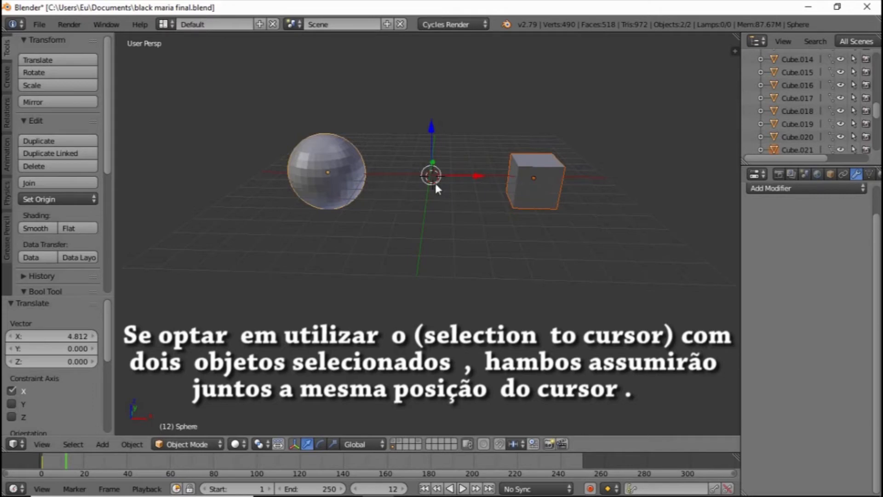
scroll(435, 183, up, 3)
scroll(442, 210, down, 3)
key(shift+s)
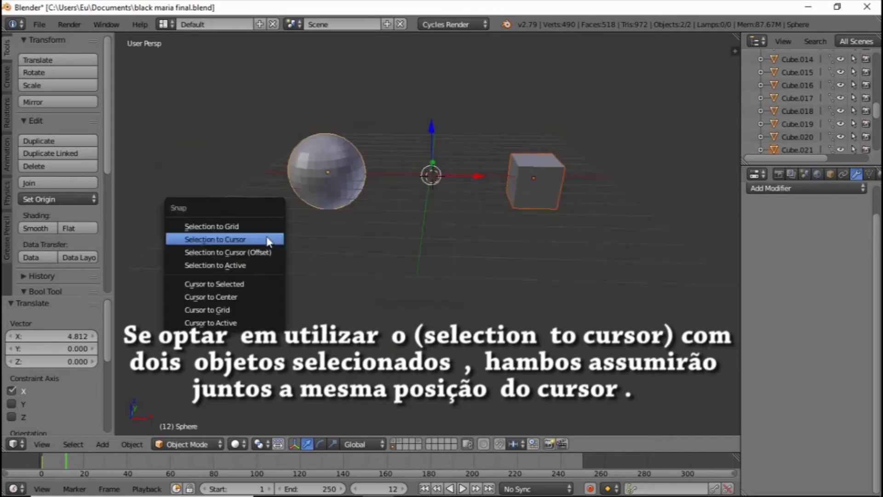
click(267, 240)
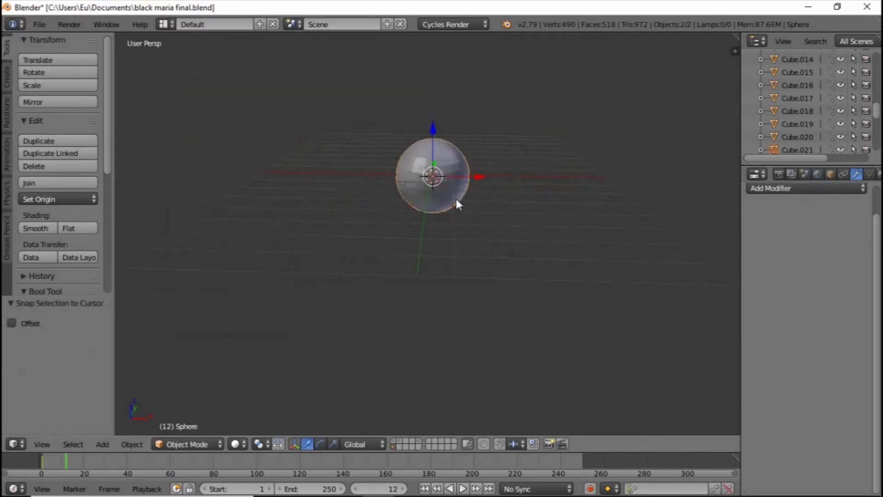
key(z)
key(KP_Decimal)
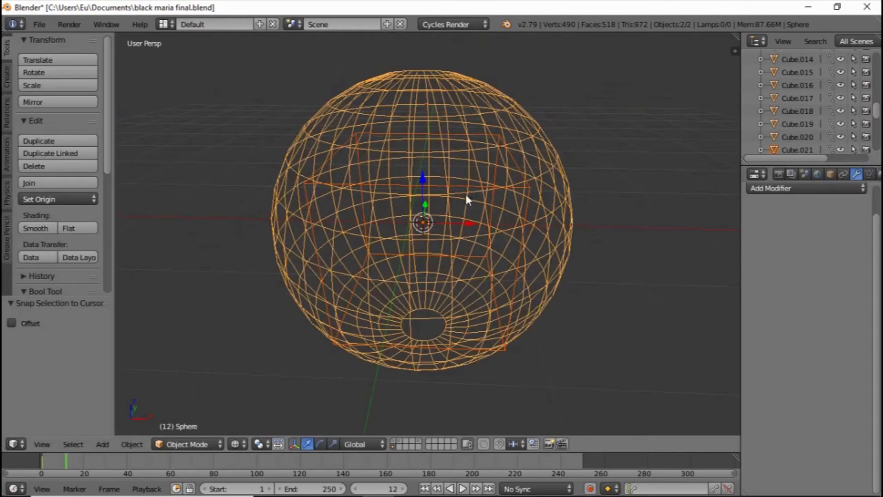
Undo the snap of the sphere and cube and return the view to solid shading
key(ctrl+z)
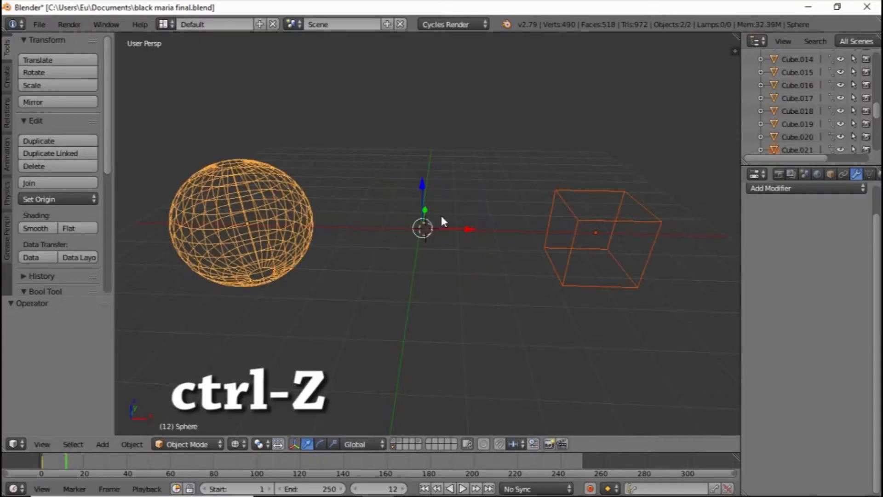
key(z)
scroll(440, 214, down, 5)
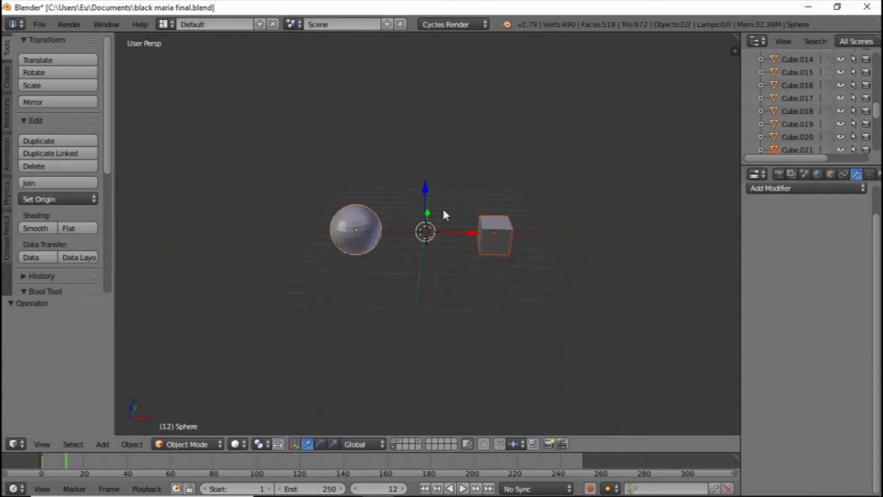
Place the 3D cursor behind the sphere and cube along the Y axis and snap both with Selection to Cursor (Offset)
scroll(443, 206, up, 4)
click(443, 171)
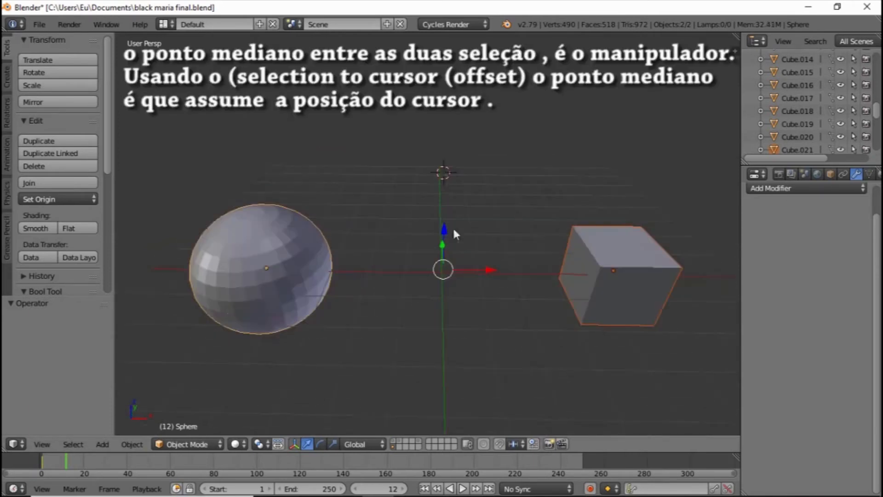
click(447, 263)
scroll(447, 263, down, 3)
key(shift+s)
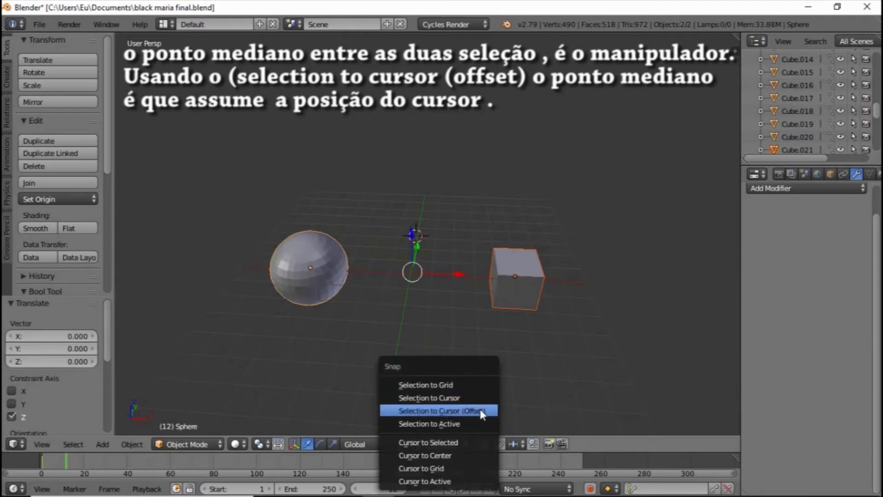
click(480, 411)
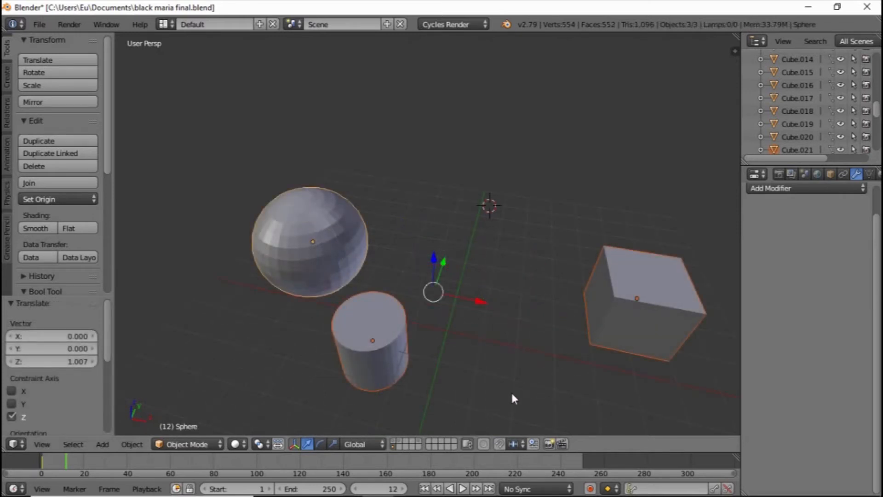
Snap the selected sphere, cylinder and cube to the 3D cursor with Offset and check their arrangement
key(shift+s)
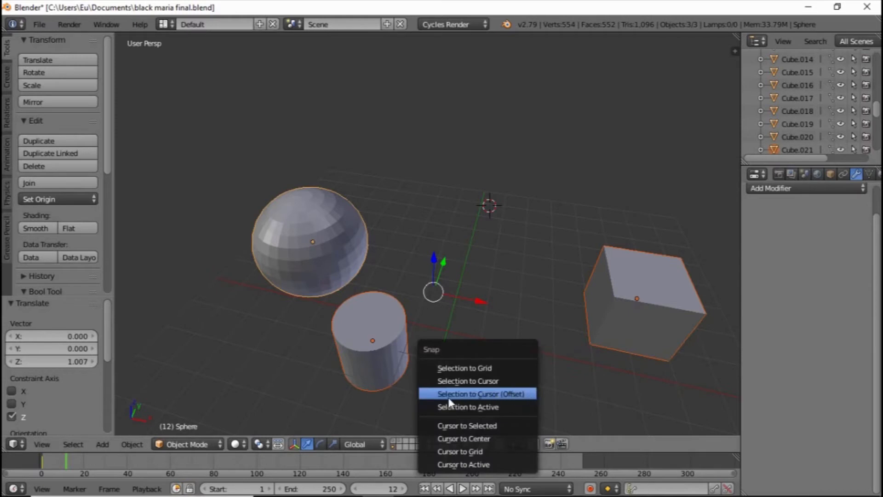
click(518, 394)
shift+middle_drag(508, 308, 474, 351)
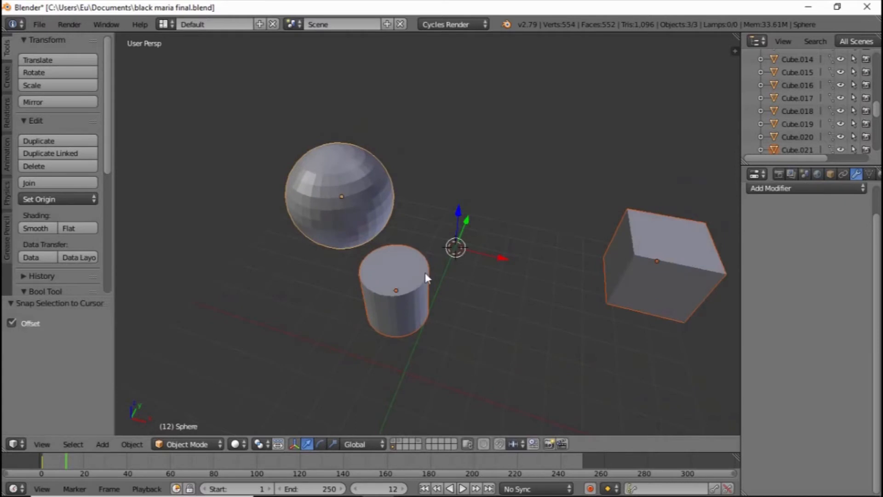
shift+middle_drag(461, 254, 412, 256)
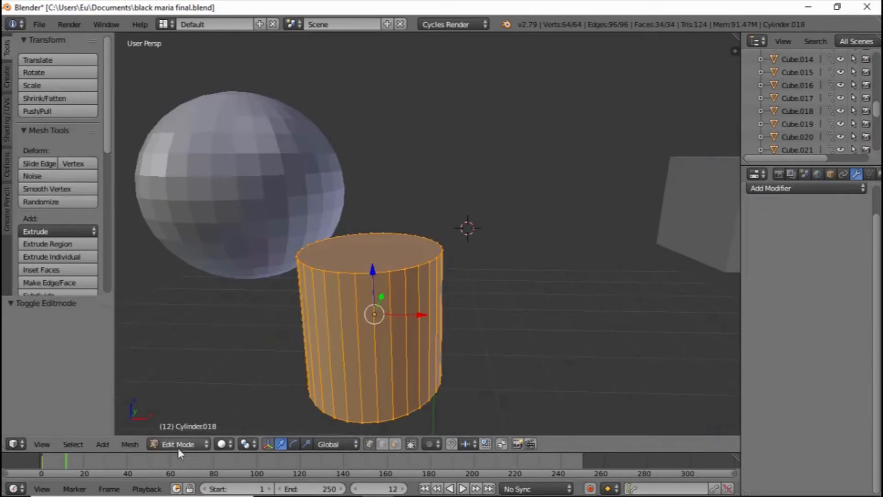
Select one vertex on the cylinder's top rim and snap it to the 3D cursor
scroll(374, 244, up, 3)
shift+middle_drag(374, 244, 417, 231)
right_click(322, 277)
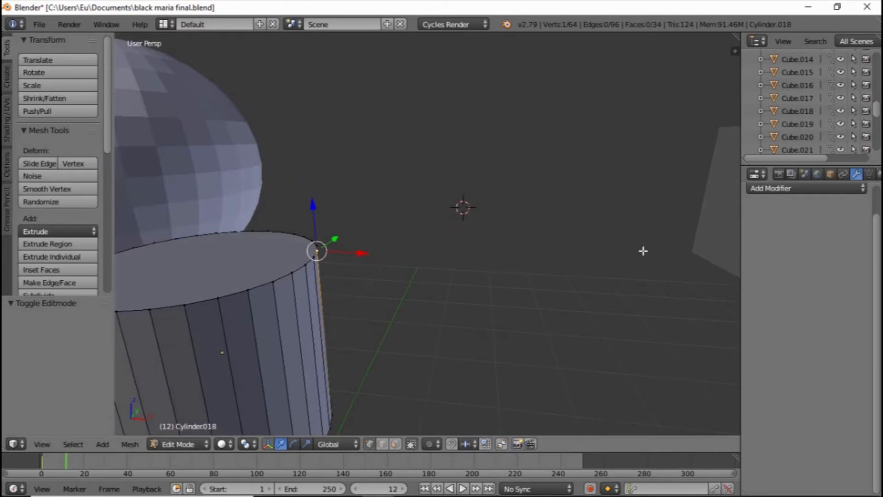
key(shift+s)
click(614, 238)
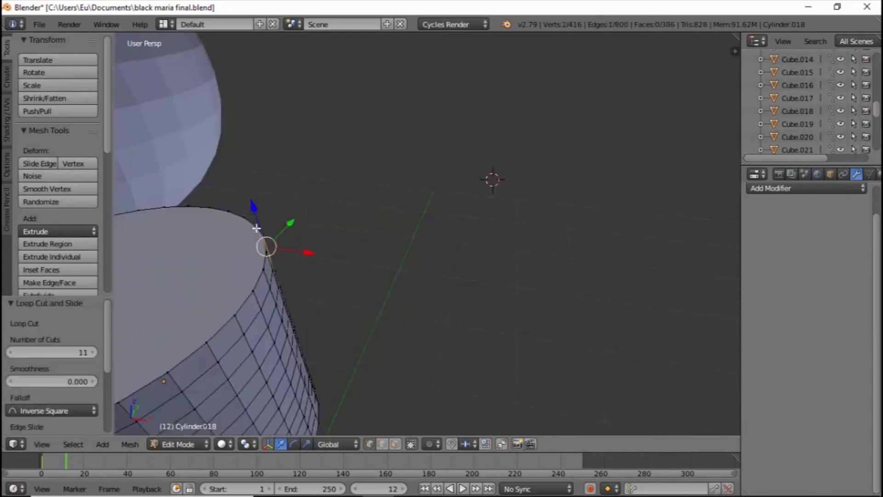
Select four neighbouring vertices on the cylinder's top rim and snap them all to the 3D cursor
right_click(256, 228)
ctrl+right_click(264, 271)
key(shift+s)
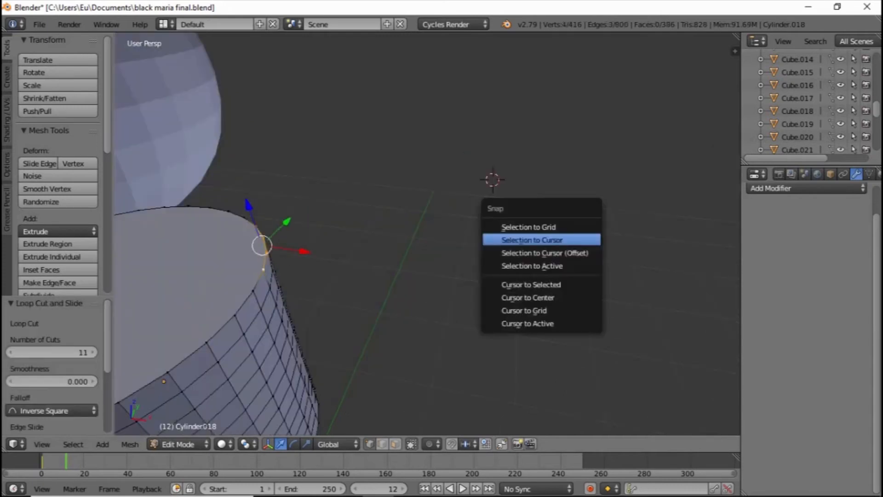
click(550, 239)
scroll(451, 255, up, 3)
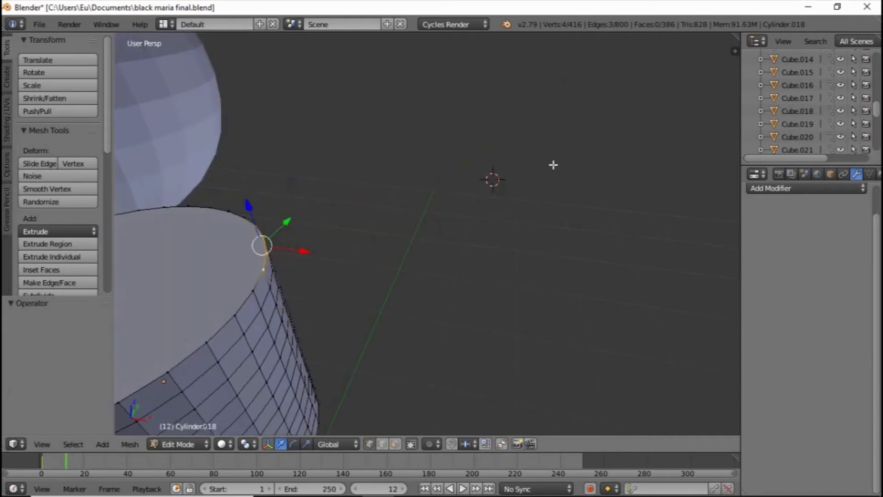
Snap the four selected rim vertices of the cylinder with Selection to Cursor (Offset)
key(shift+s)
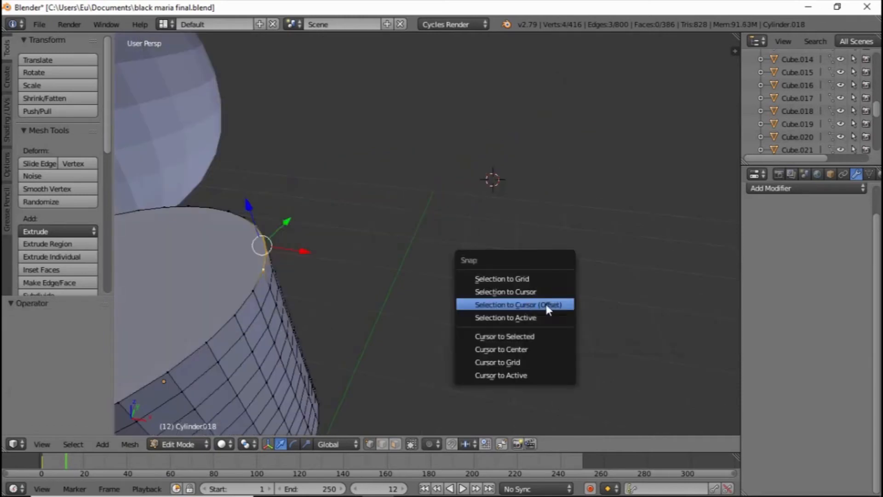
click(545, 304)
scroll(418, 134, up, 3)
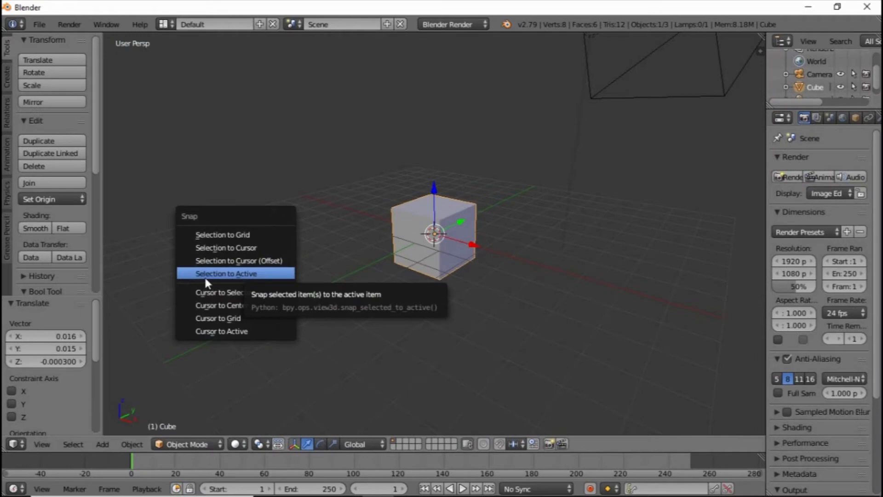
Try Selection to Active on the default cube and move the cube about 3.9 units along global X
click(258, 278)
middle_drag(352, 233, 476, 231)
key(g)
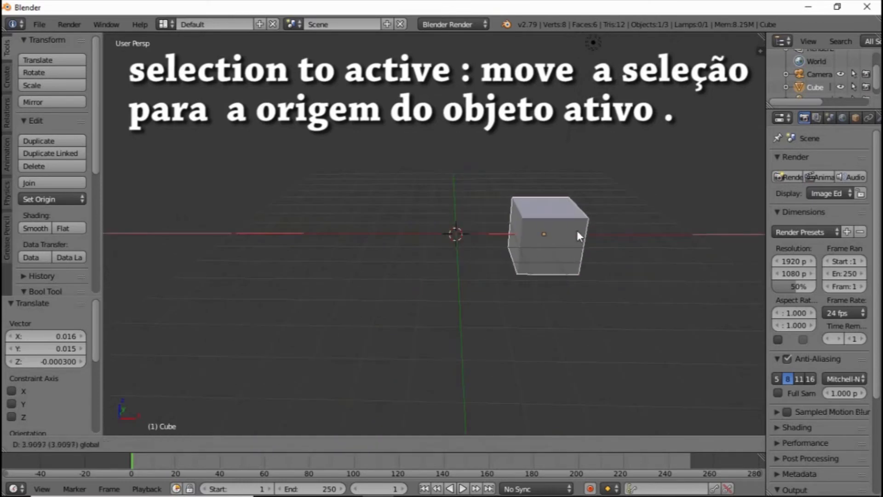
Duplicate the cube and move the copy about -6.62 units along X, to the other side of the 3D cursor
key(shift+d)
click(576, 231)
drag(577, 230, 383, 245)
middle_drag(429, 211, 426, 207)
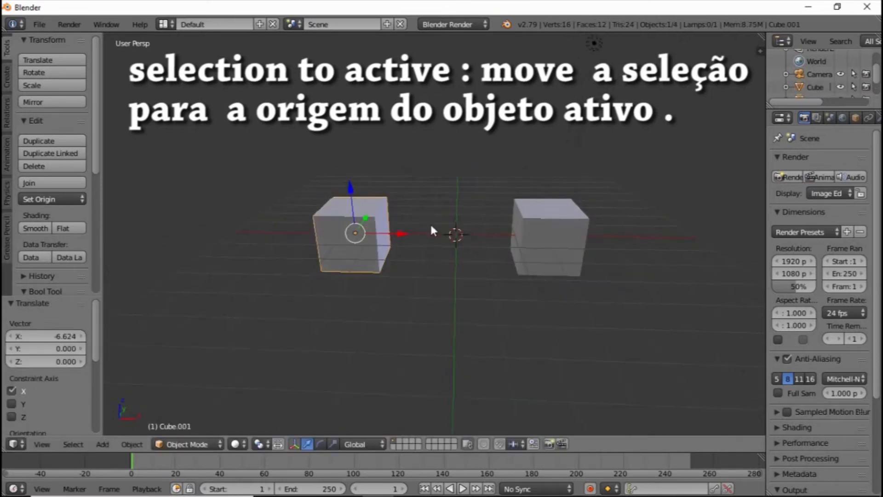
Place the 3D cursor behind the gap between the two cubes and make the original cube the active object
scroll(432, 230, up, 2)
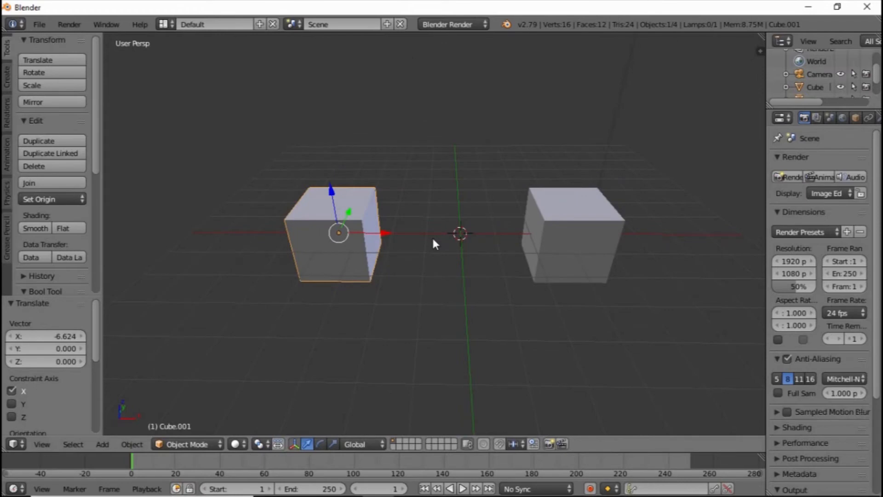
click(438, 192)
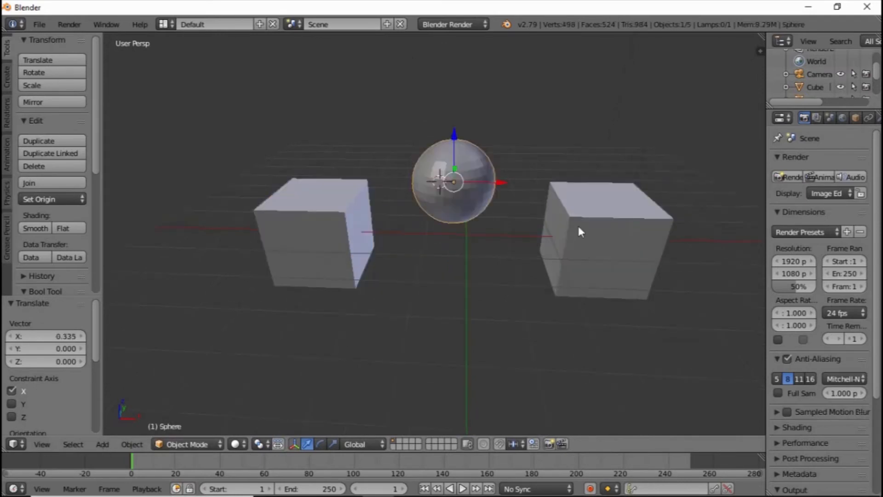
right_click(579, 228)
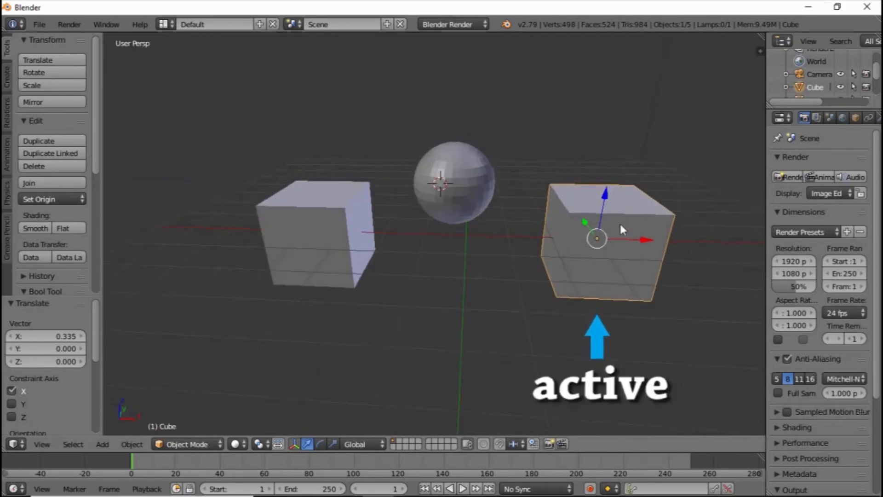
Add the sphere and then the duplicate cube to the selection, and snap all three objects together with Selection to Active
shift+right_click(457, 173)
scroll(457, 174, up, 1)
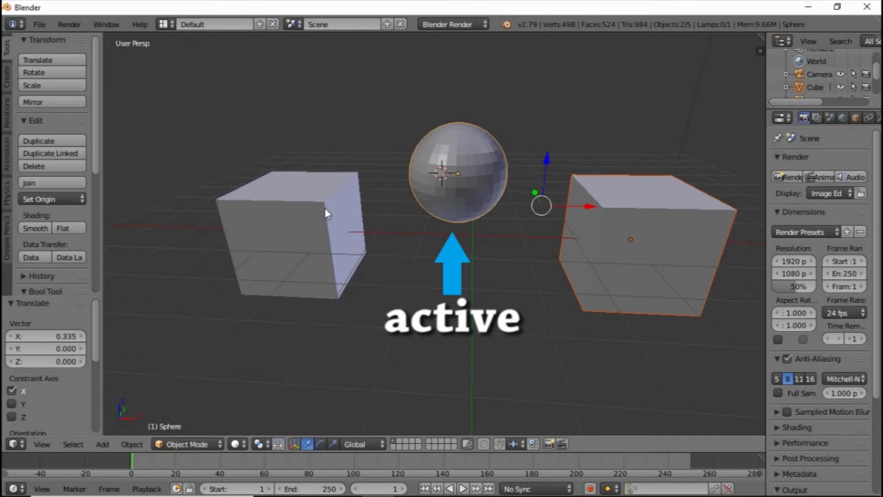
shift+right_click(261, 244)
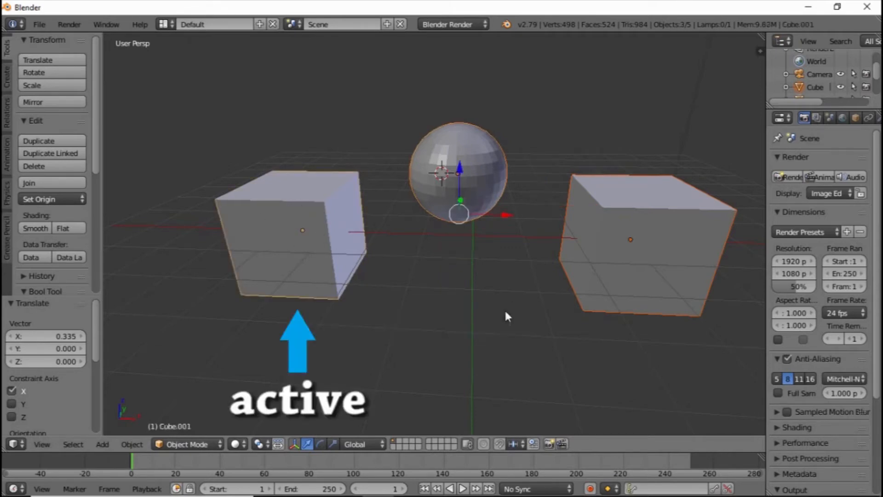
key(shift+s)
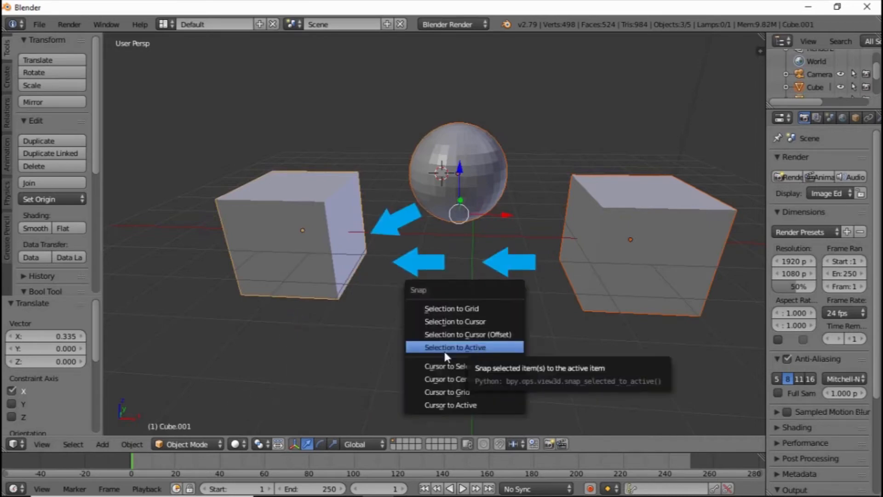
click(486, 348)
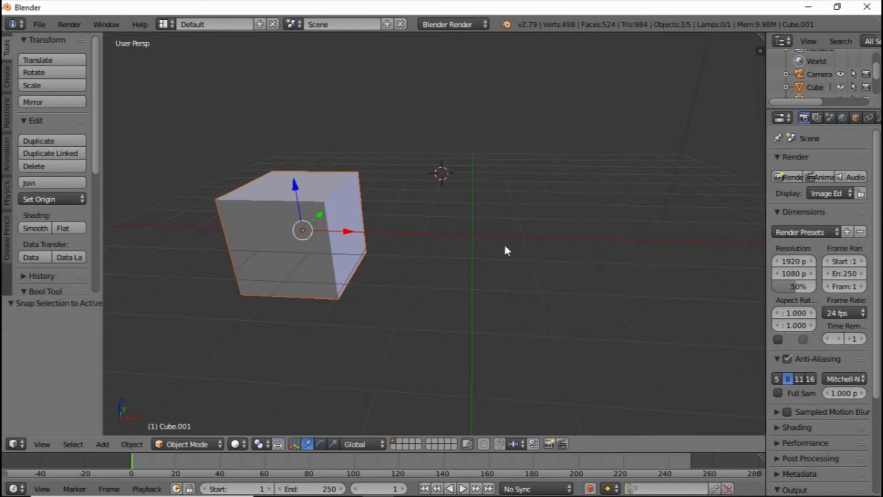
Switch to wireframe display and examine how the sphere and cubes overlap around the active cube
key(z)
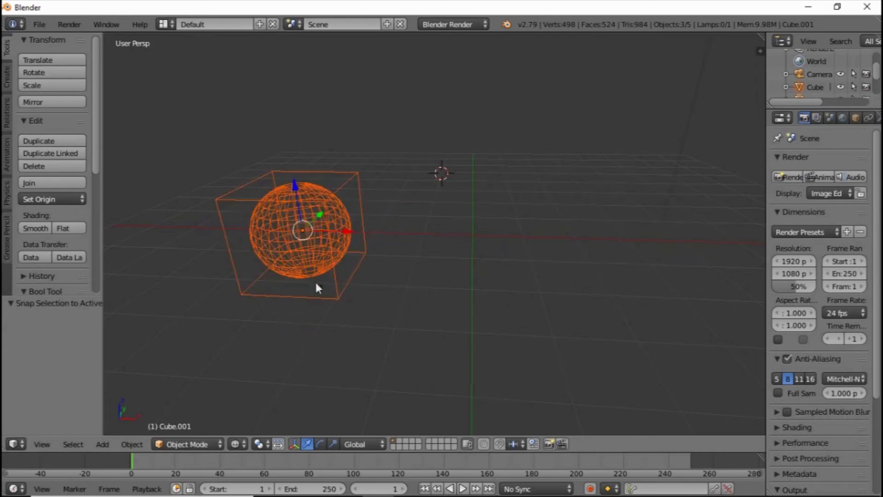
middle_drag(316, 288, 389, 202)
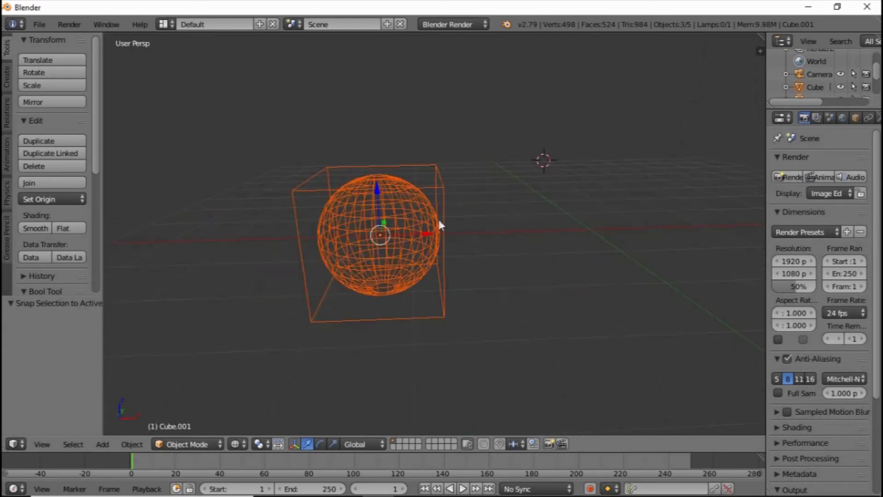
middle_drag(392, 264, 359, 244)
scroll(359, 244, up, 2)
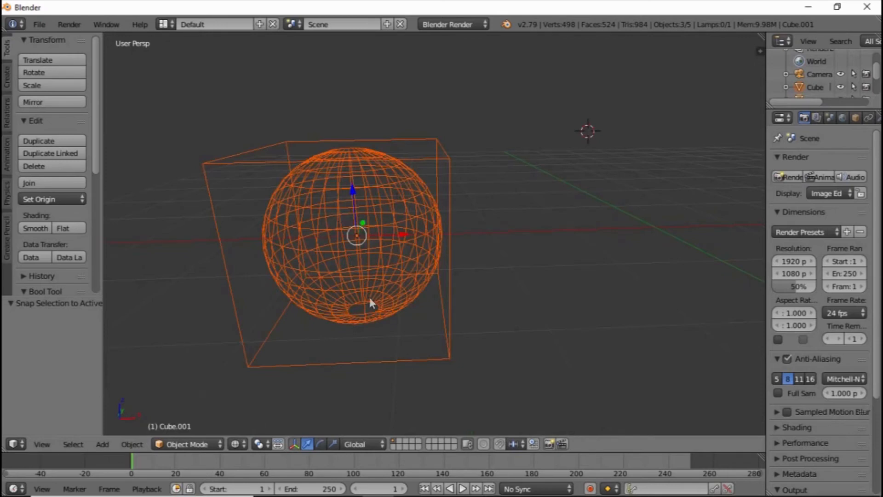
scroll(370, 294, down, 3)
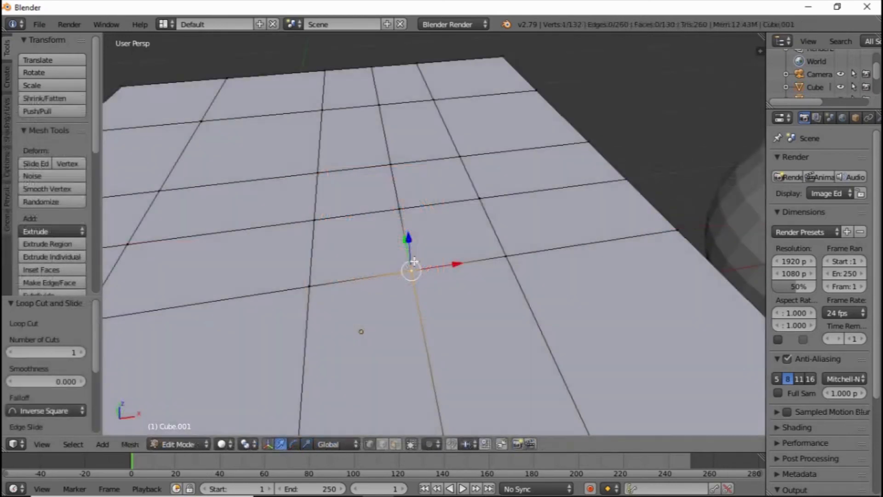
Add the neighbouring vertex behind the selected one on the gridded surface and merge their positions with Selection to Active
middle_drag(414, 261, 427, 302)
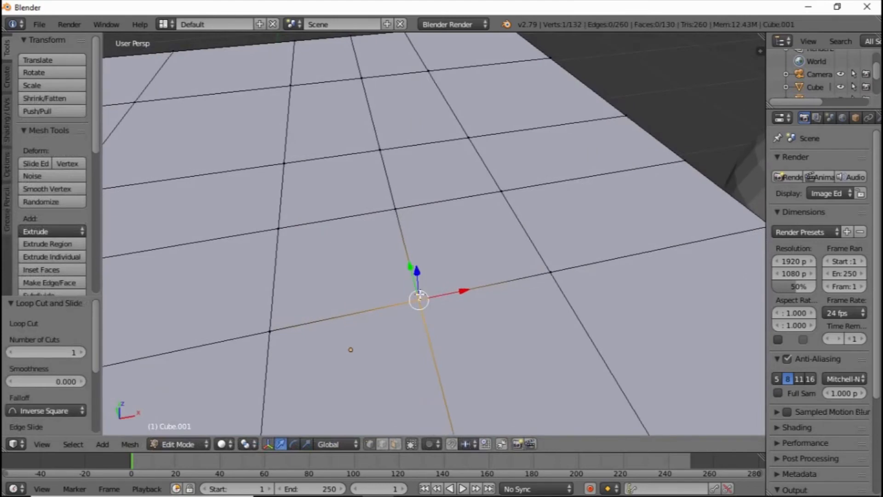
shift+right_click(396, 207)
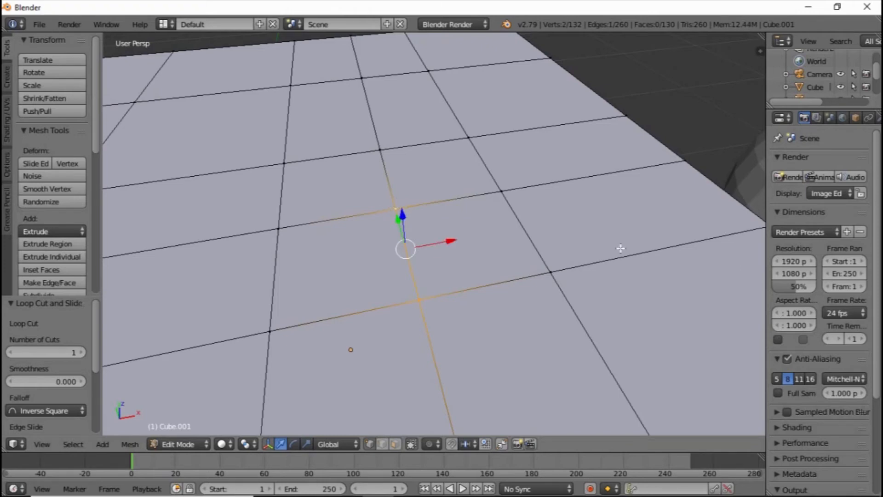
key(shift+s)
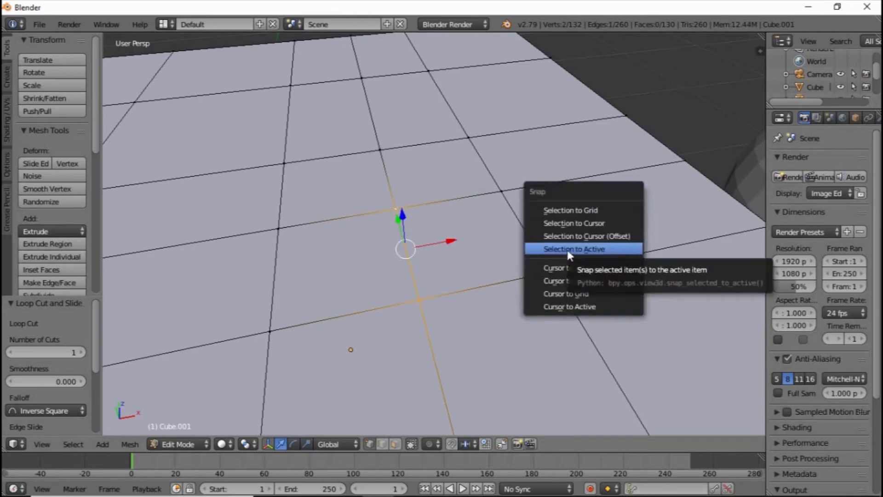
click(595, 250)
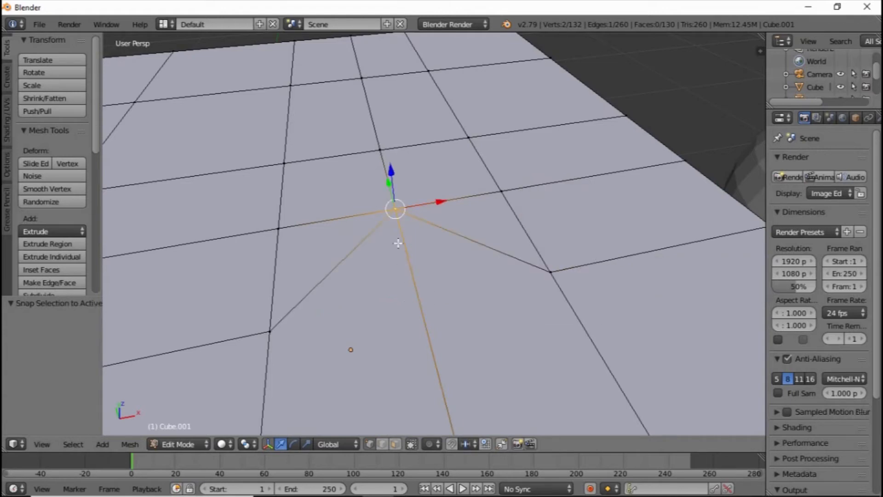
scroll(396, 222, up, 2)
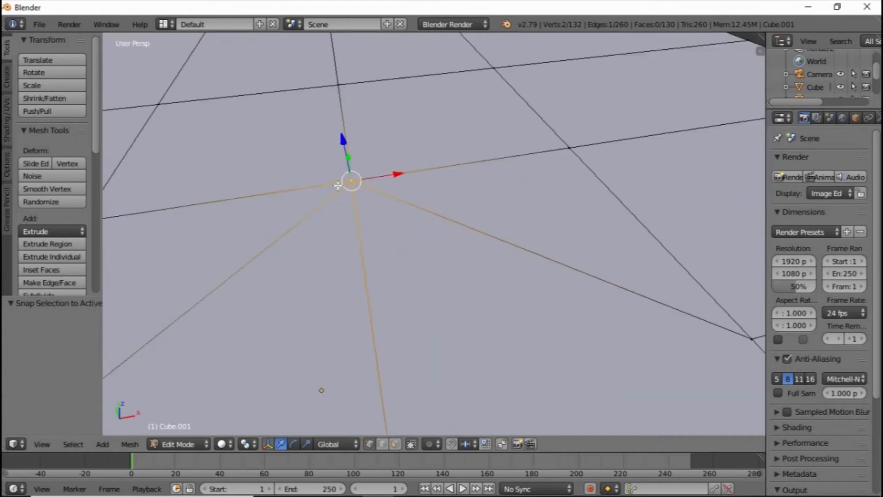
middle_drag(338, 185, 345, 188)
scroll(375, 220, down, 6)
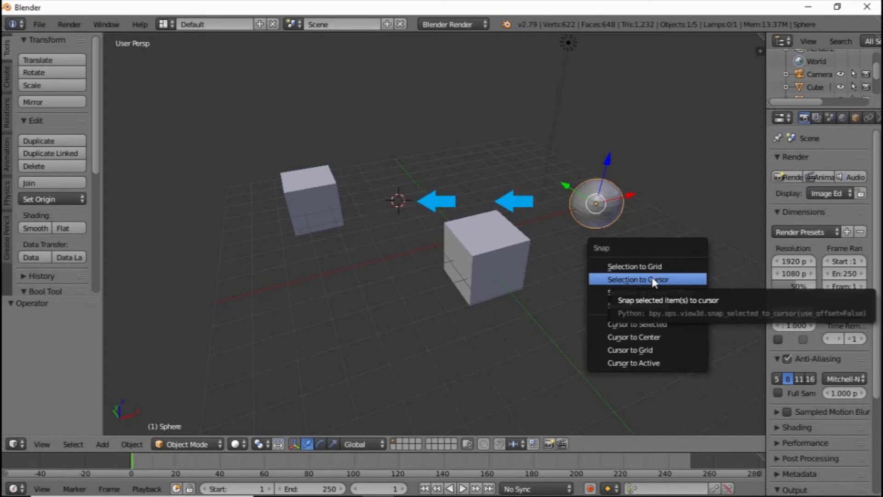
Try Selection to Cursor on the sphere, undo it, and snap the 3D cursor to the sphere with Cursor to Selected
click(652, 279)
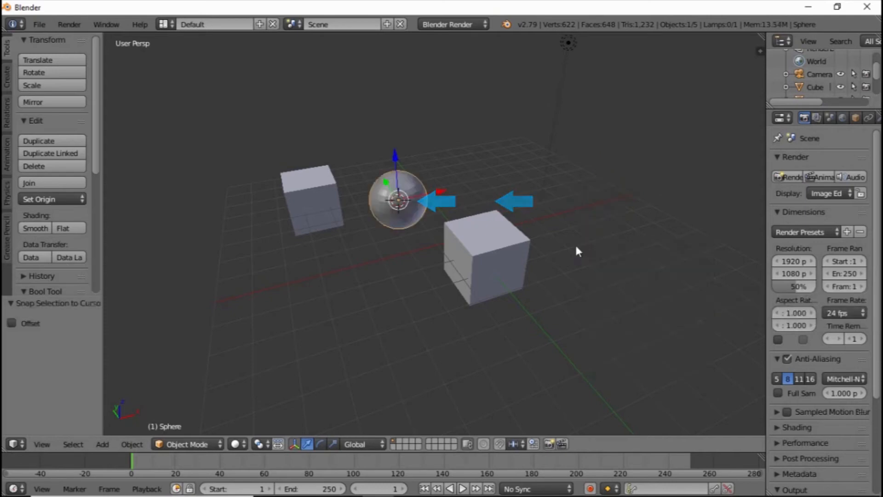
key(ctrl+z)
key(shift+s)
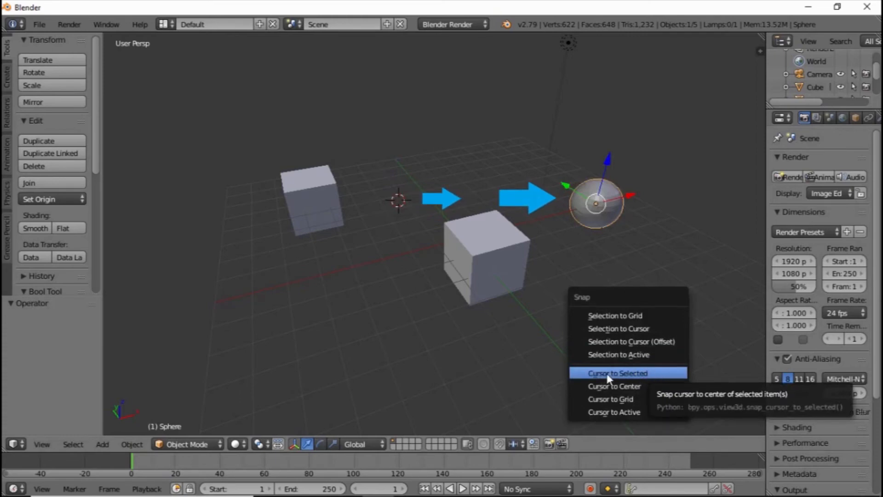
click(642, 374)
Snap the 3D cursor to the centre of the selected cubes and sphere with Cursor to Selected
middle_drag(594, 256, 594, 266)
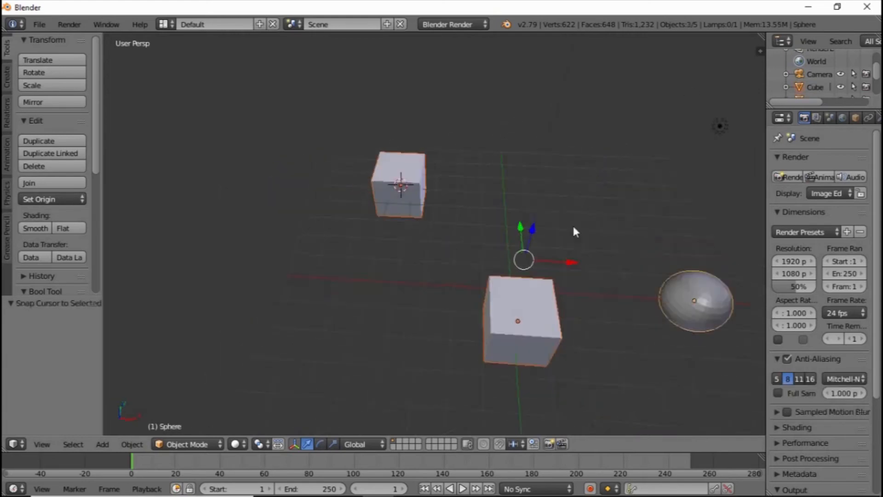
middle_drag(573, 223, 628, 223)
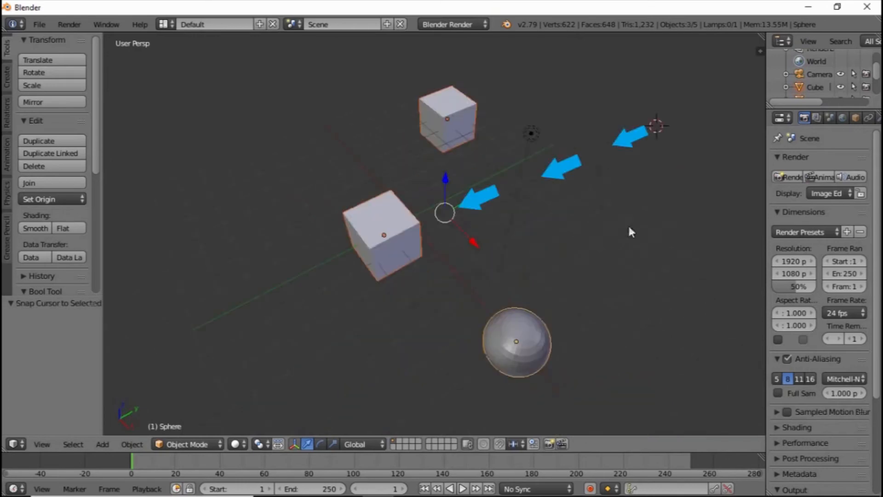
key(shift+s)
click(602, 226)
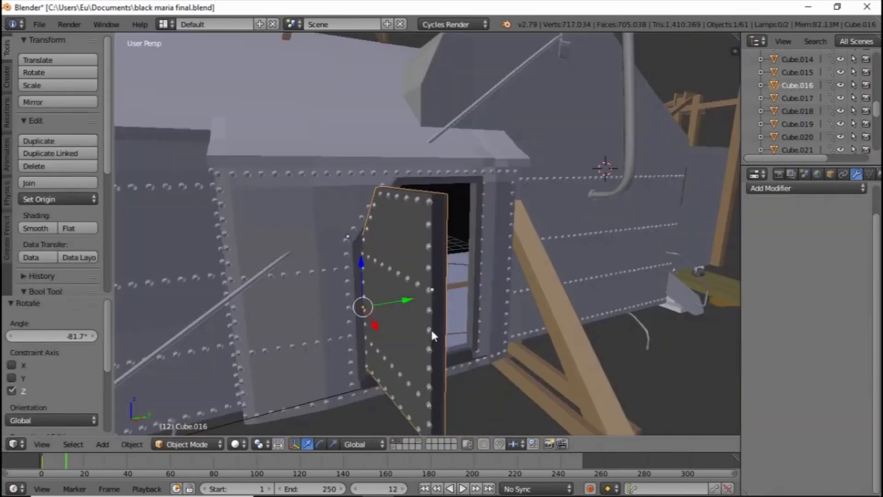
Set the riveted door's origin with Origin to Geometry
middle_drag(431, 330, 410, 305)
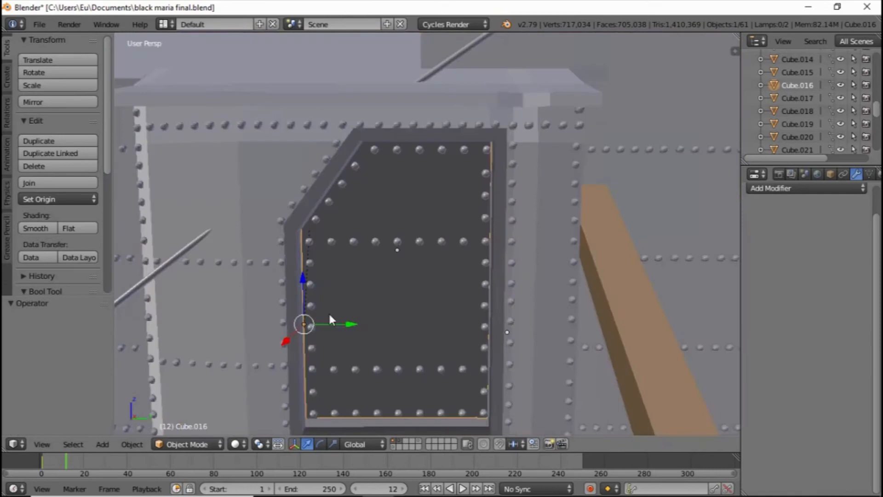
scroll(328, 312, up, 1)
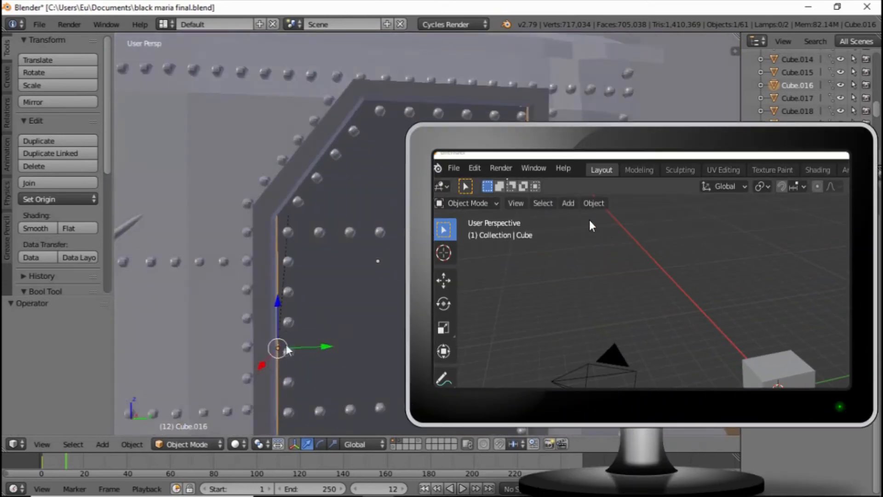
scroll(292, 331, down, 2)
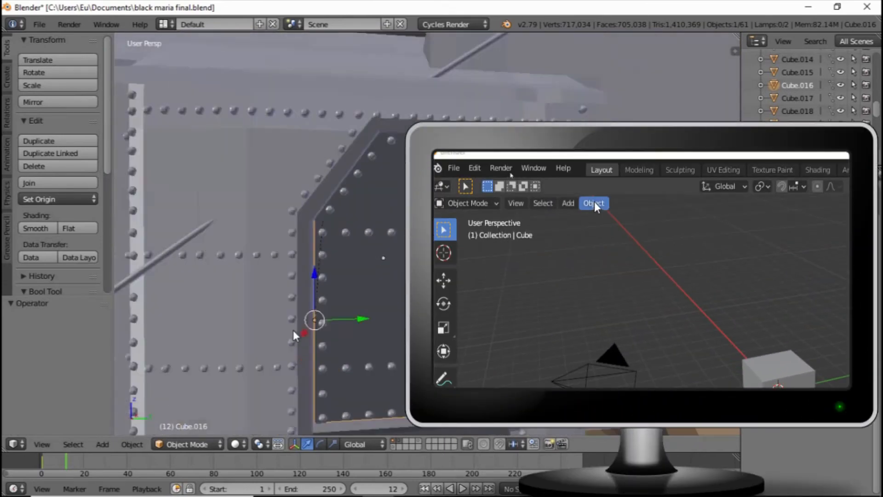
middle_drag(293, 324, 311, 308)
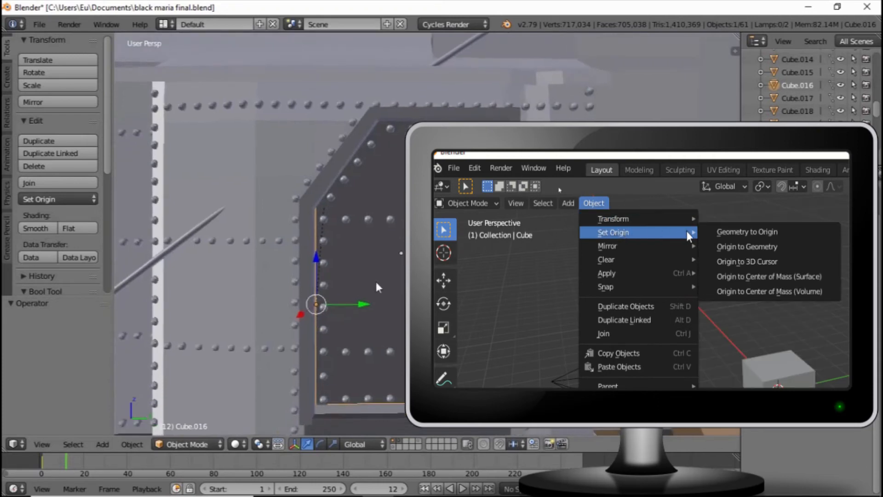
middle_drag(375, 281, 353, 296)
scroll(353, 297, down, 1)
scroll(327, 309, up, 1)
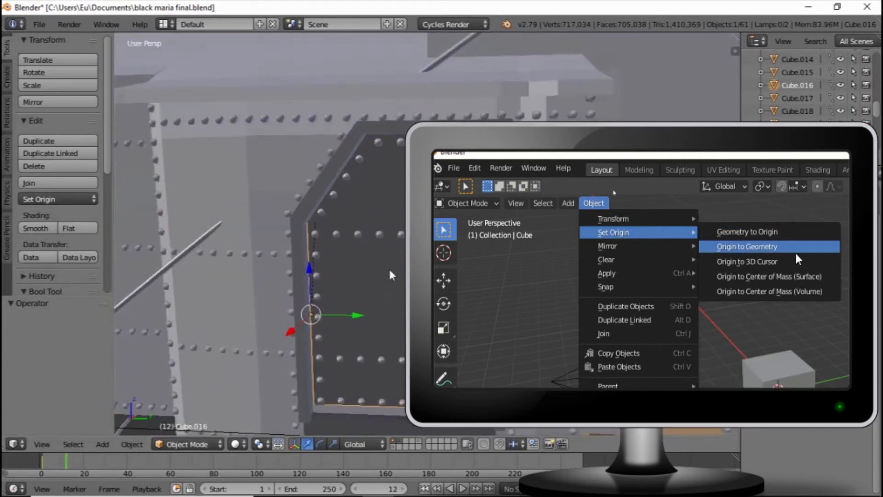
click(81, 198)
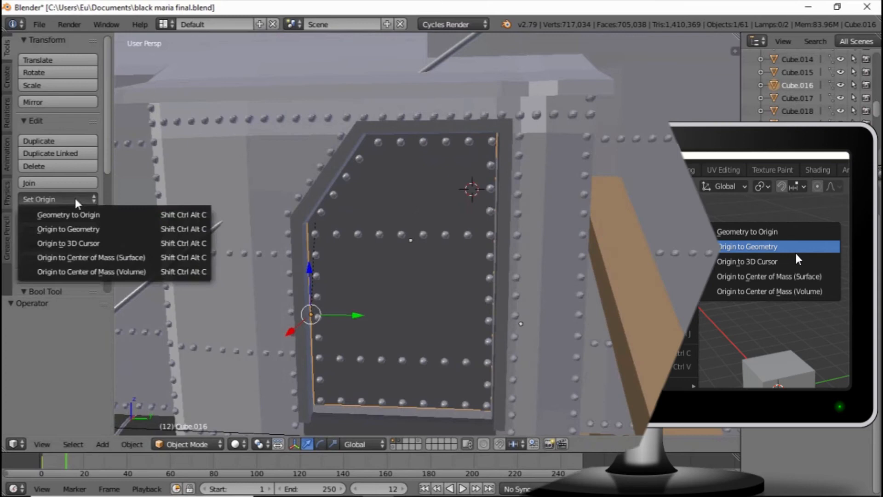
click(86, 229)
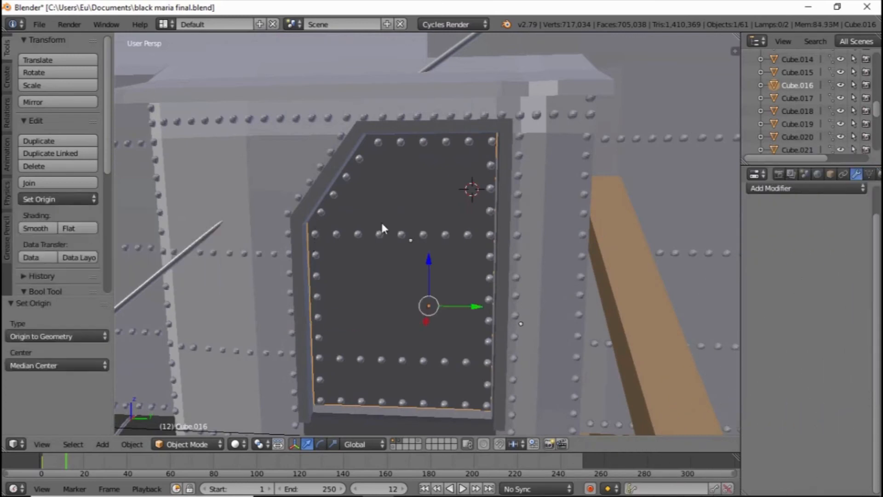
Try rotating the door about the global Z axis around its central origin
middle_drag(381, 219, 448, 272)
key(r)
key(r)
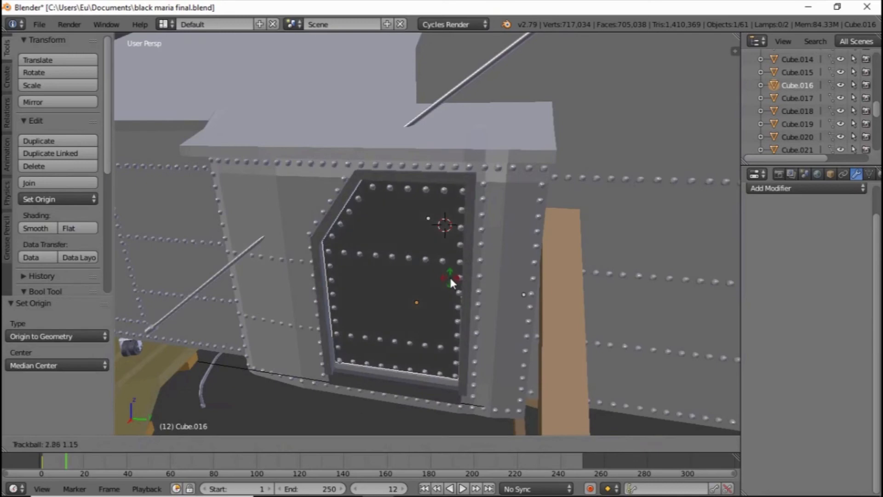
key(r)
key(z)
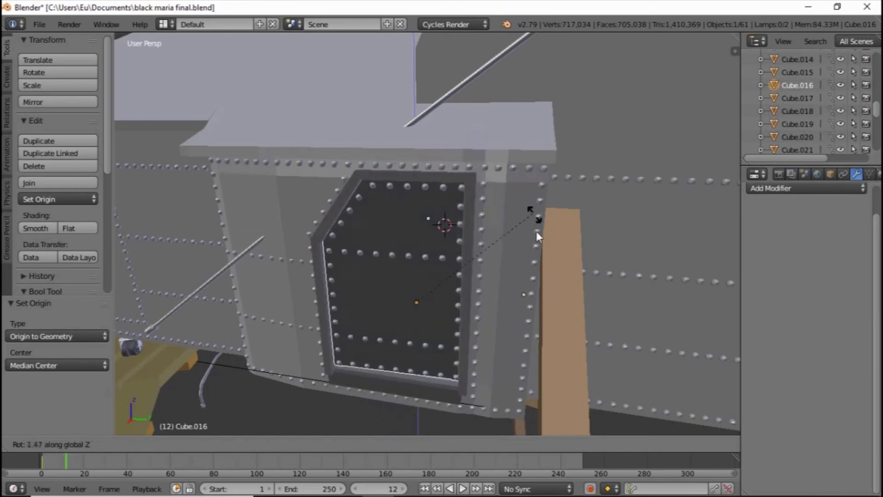
right_click(476, 304)
Enter Edit Mode on the door and select the vertex partway up its hinge-side edge
middle_drag(393, 236, 420, 213)
scroll(420, 220, up, 1)
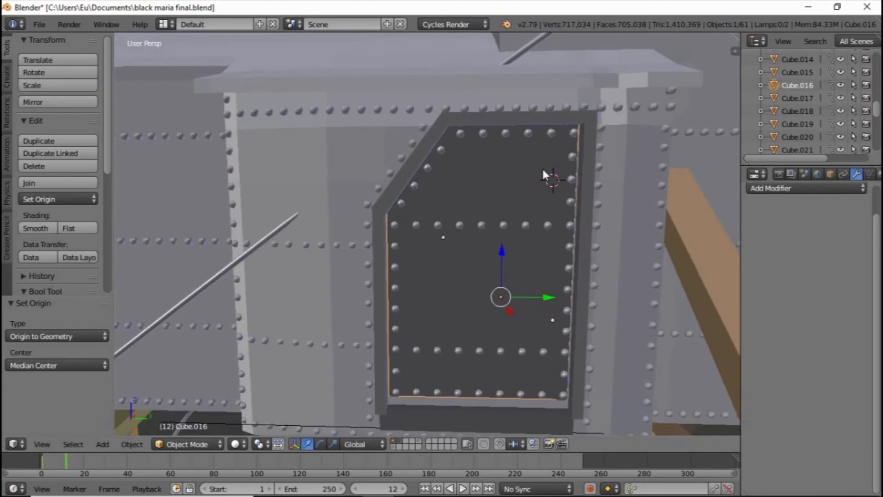
key(Tab)
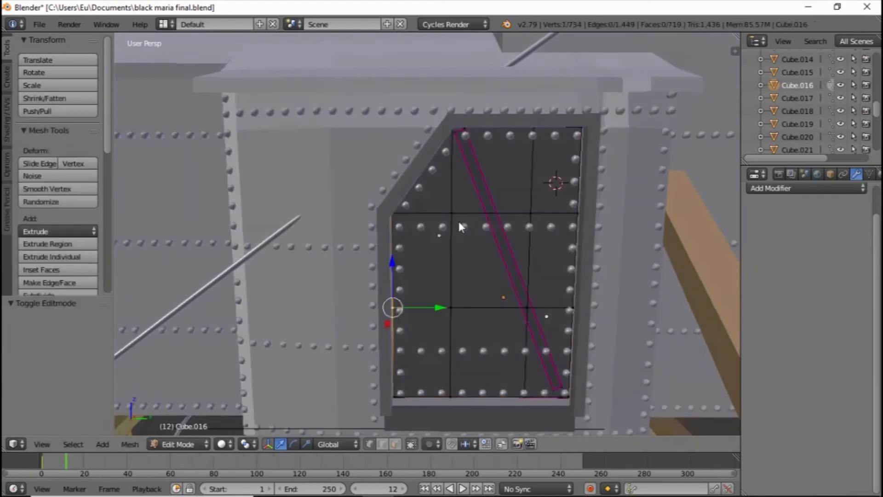
scroll(459, 221, up, 1)
middle_drag(459, 223, 420, 221)
right_click(412, 198)
scroll(419, 214, up, 1)
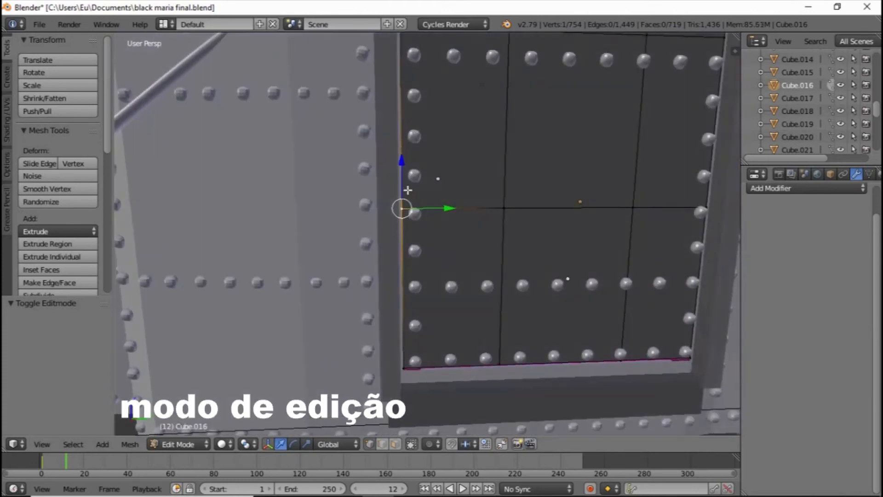
Snap the 3D cursor to the selected vertex on the door's hinge-side edge with Cursor to Selected
scroll(403, 204, down, 1)
shift+middle_drag(519, 201, 497, 211)
scroll(497, 211, up, 1)
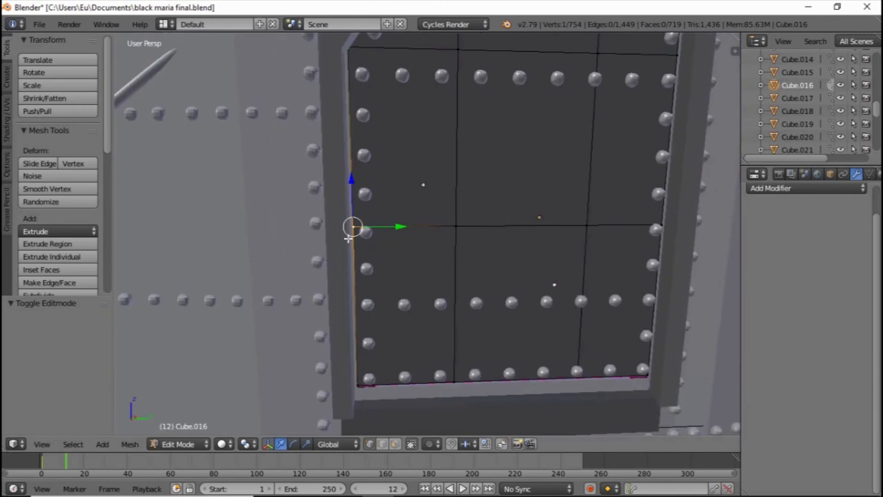
scroll(344, 221, up, 4)
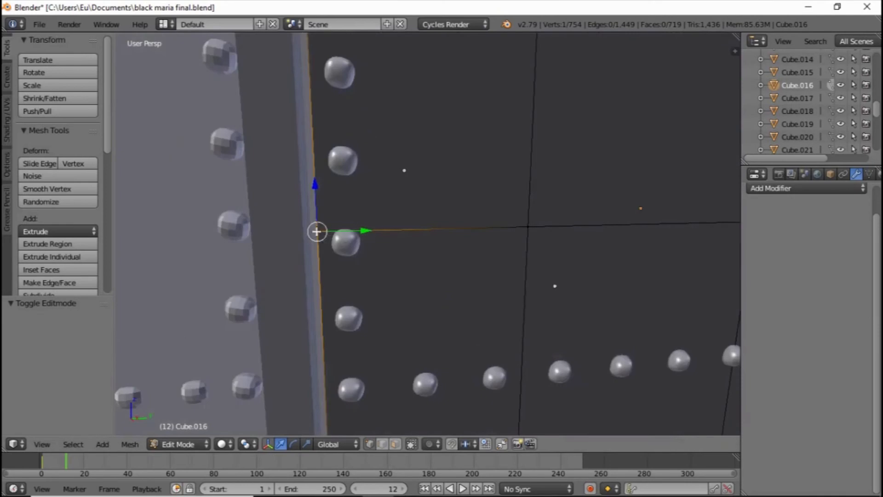
scroll(322, 235, down, 3)
scroll(325, 234, up, 1)
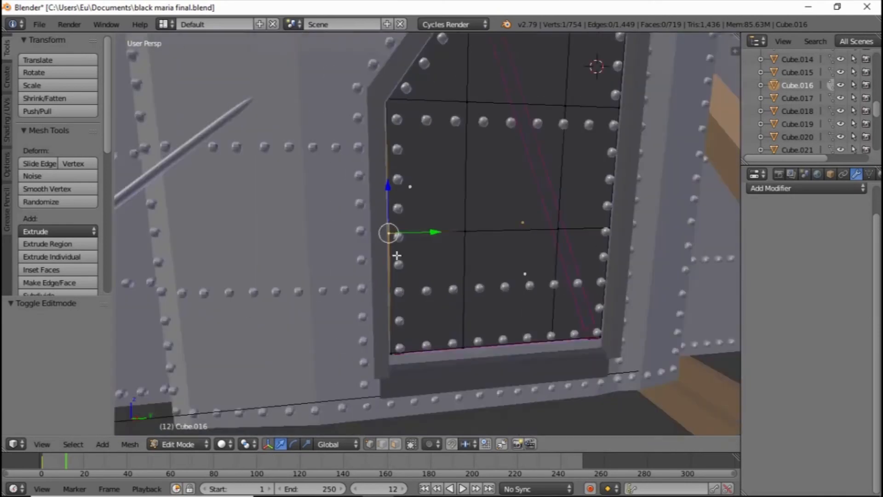
scroll(325, 235, down, 1)
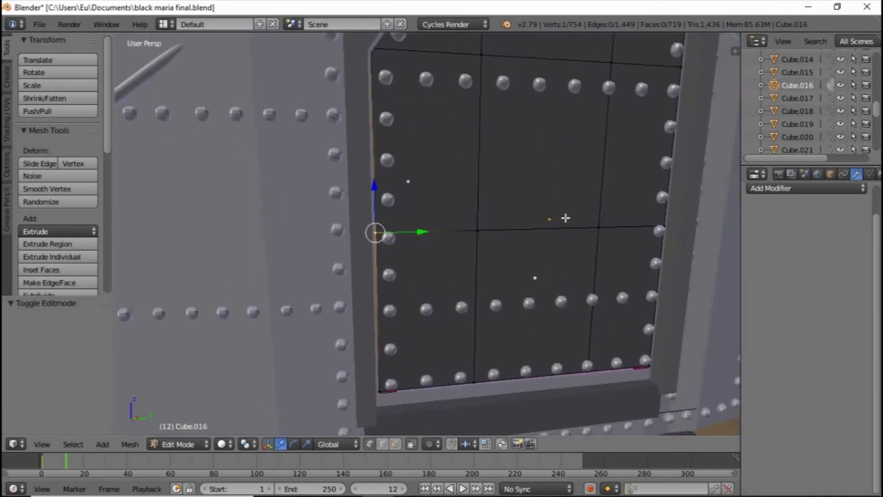
key(shift+s)
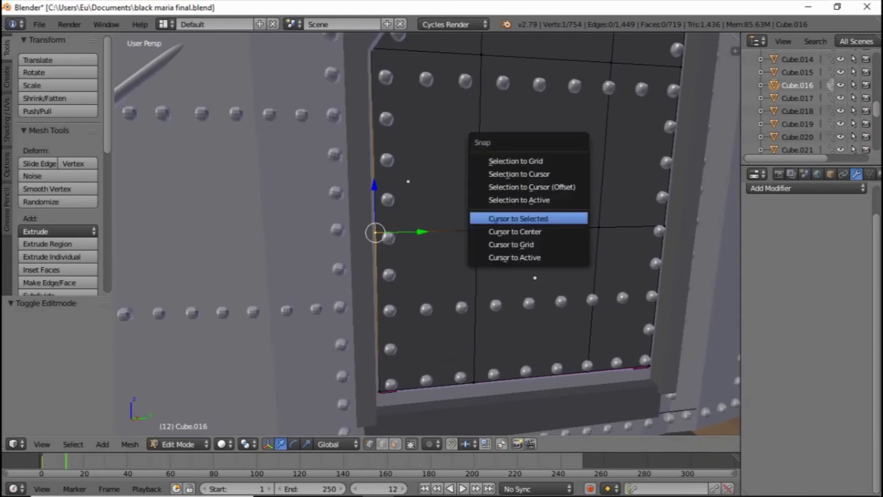
click(531, 219)
scroll(384, 233, down, 2)
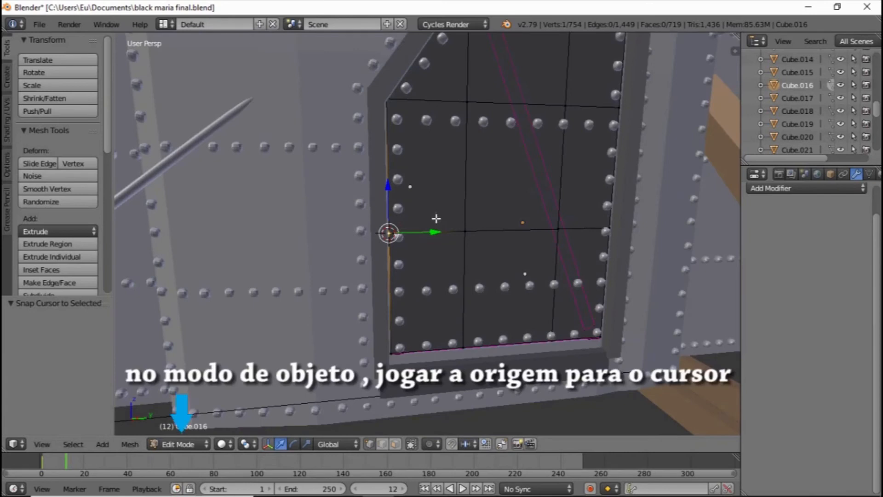
Return to Object Mode and move the door's origin to its hinge edge with Origin to 3D Cursor
key(Tab)
click(55, 199)
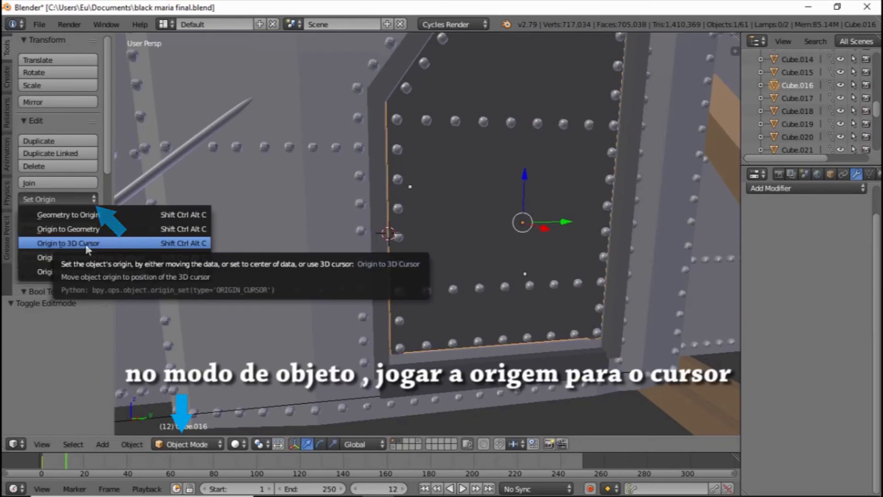
click(115, 243)
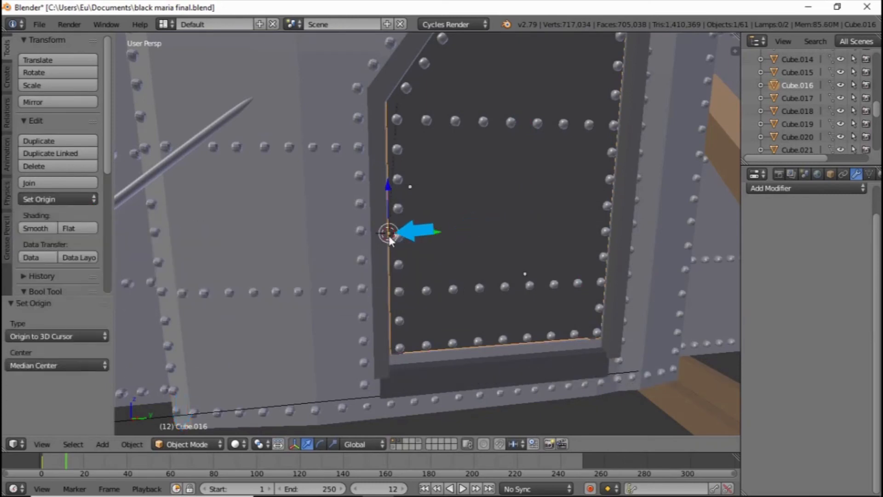
scroll(388, 235, up, 2)
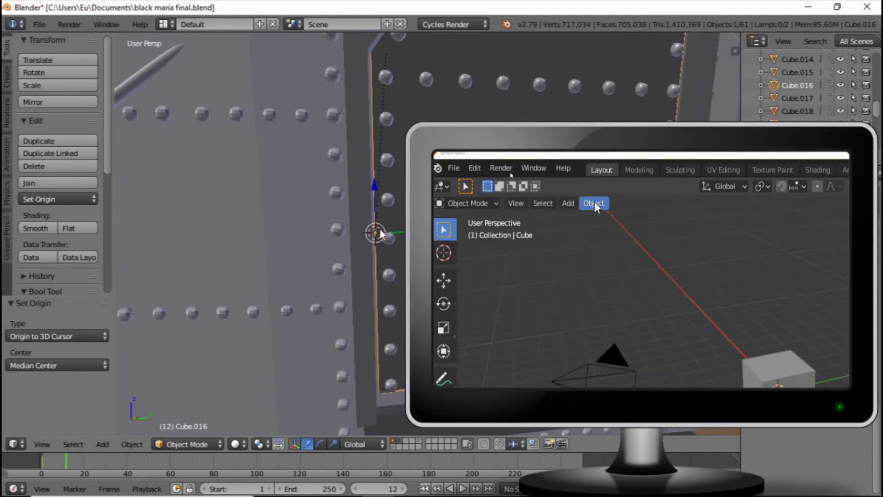
click(59, 199)
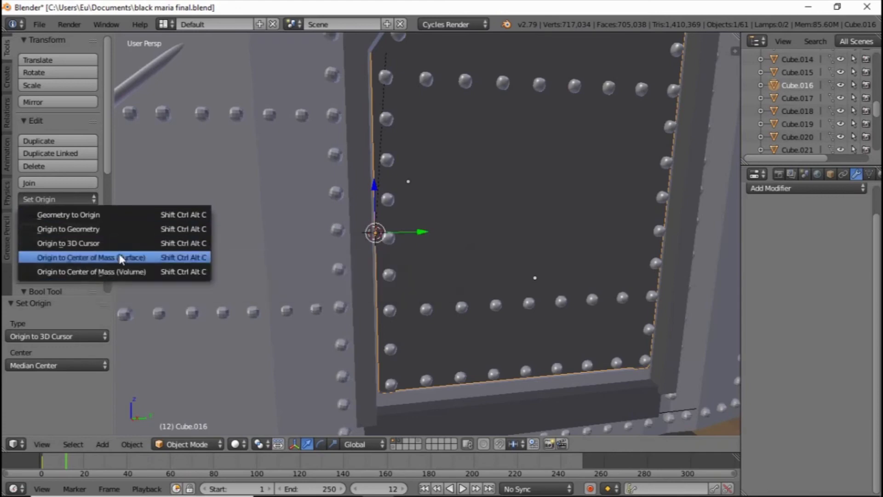
Rotate the door about the global Z axis around its hinge-edge origin to swing it open
middle_drag(375, 231, 364, 224)
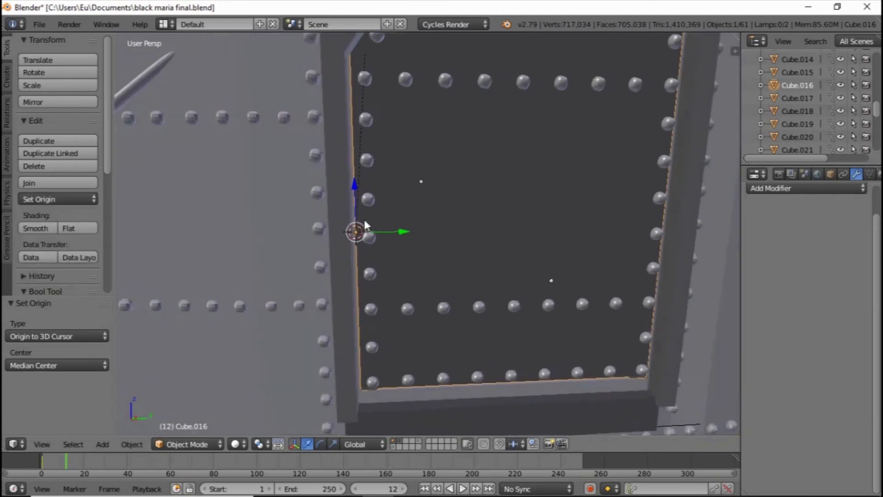
scroll(364, 222, up, 2)
scroll(377, 223, up, 2)
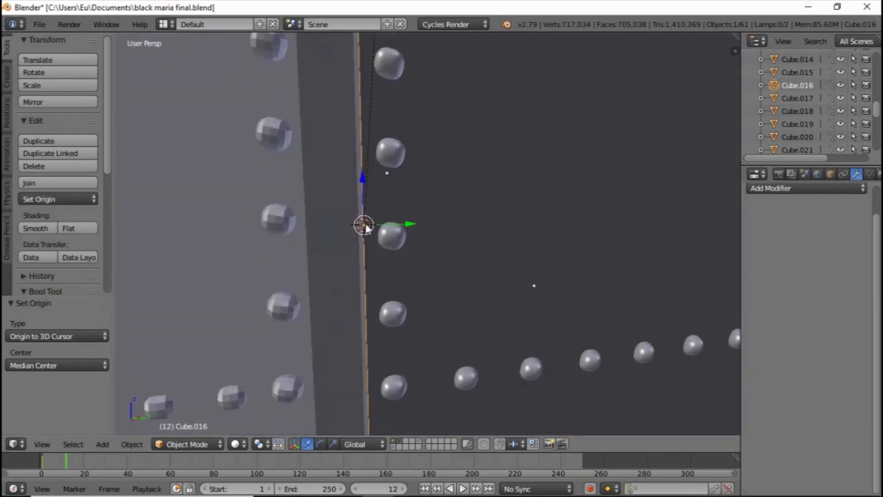
scroll(365, 221, down, 9)
middle_drag(429, 233, 415, 246)
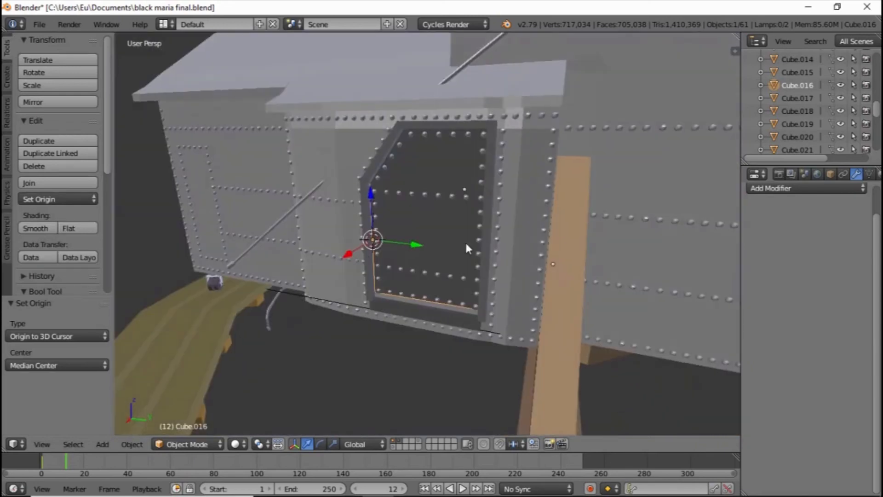
key(r)
key(z)
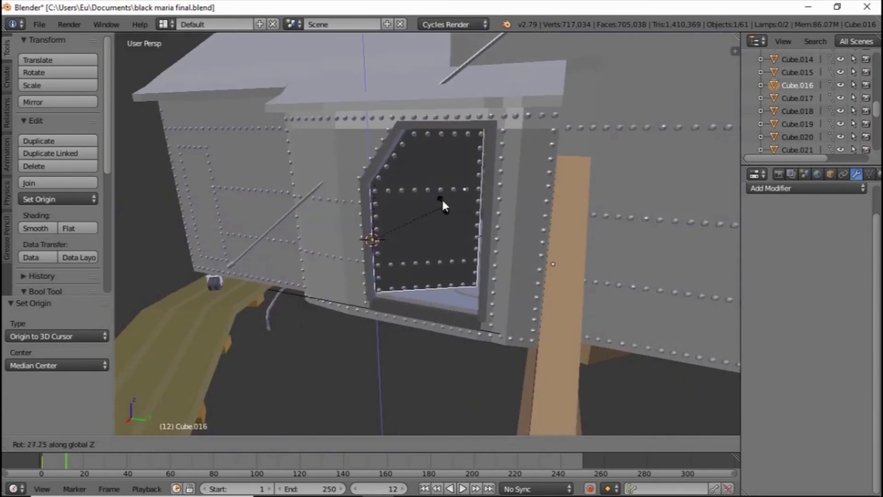
key(x)
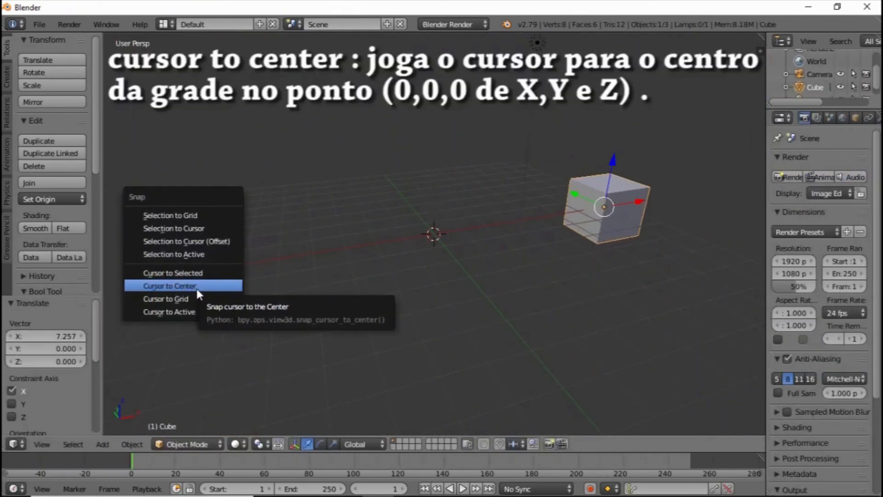
Move the cube by -0.236 along the global X axis
click(197, 289)
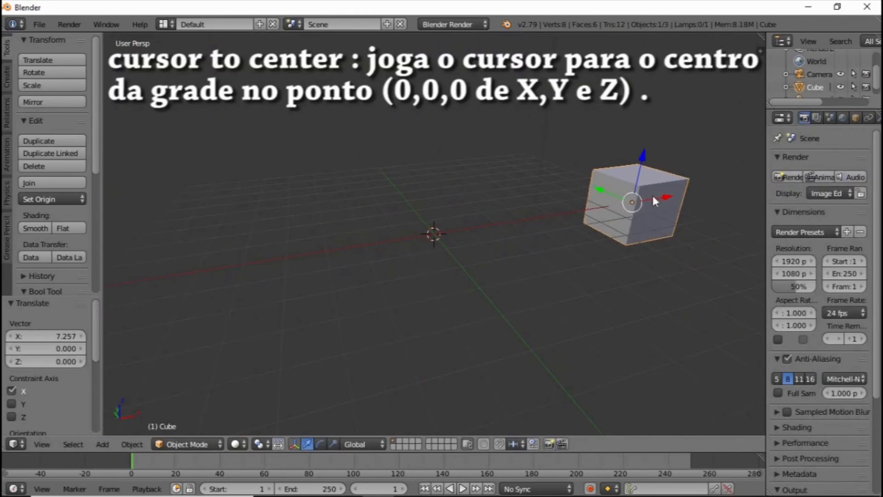
middle_drag(607, 154, 581, 164)
drag(710, 212, 701, 213)
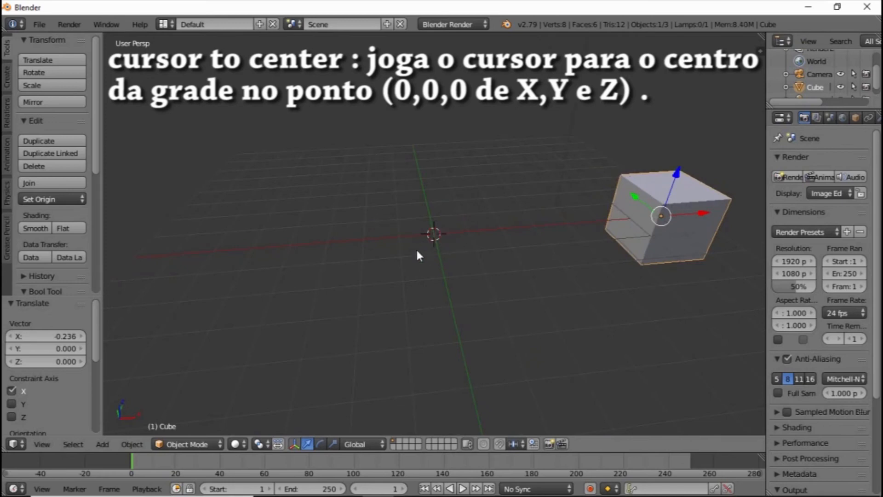
Place the 3D cursor at several free spots around the grid and snap it to the world origin with Cursor to Center
click(274, 162)
click(434, 123)
click(580, 79)
click(644, 111)
click(616, 302)
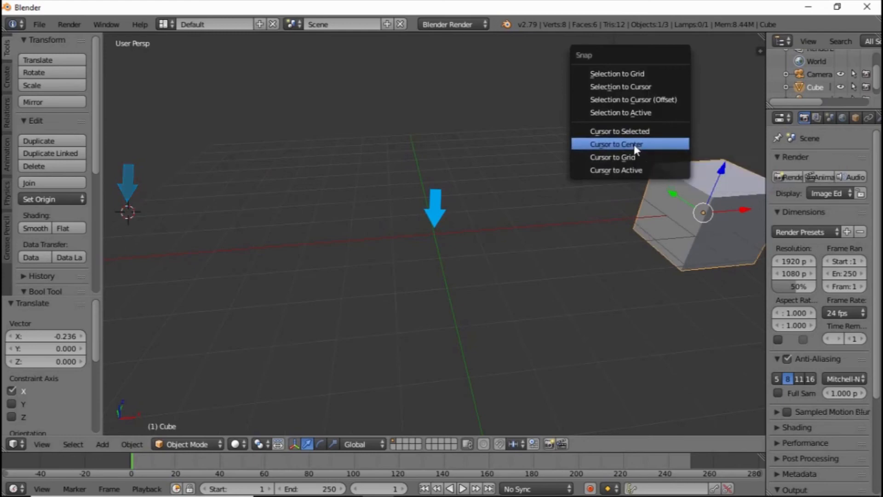
click(633, 144)
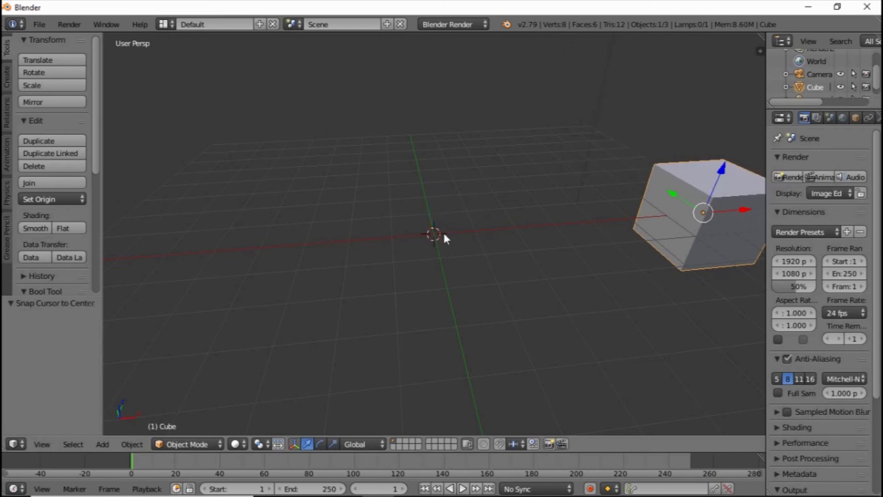
Snap the cube to the 3D cursor at the world origin with Selection to Cursor
middle_drag(444, 235, 667, 228)
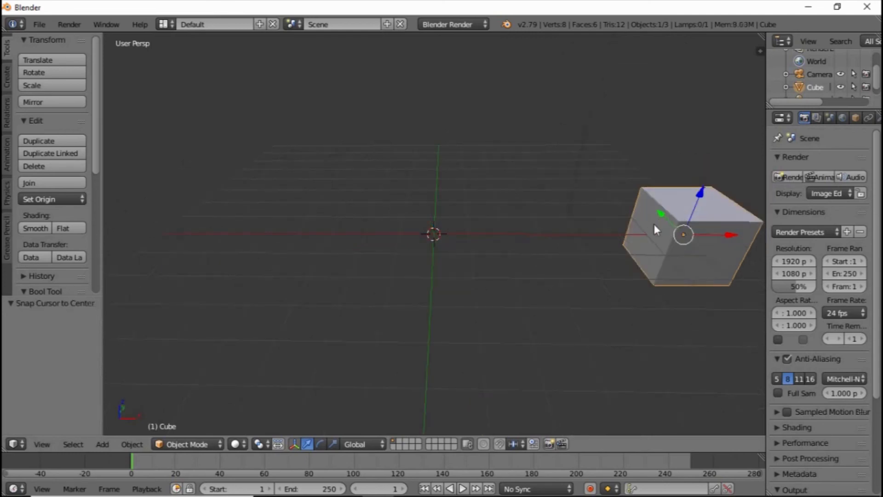
key(shift+s)
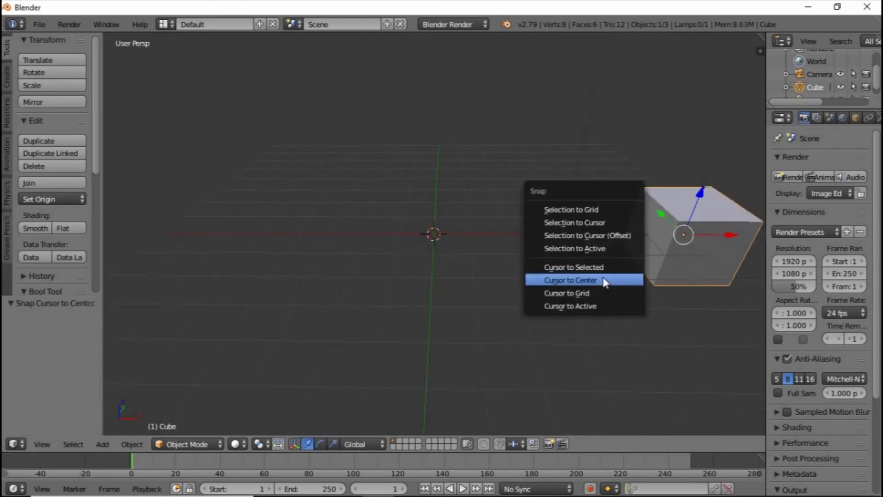
click(604, 223)
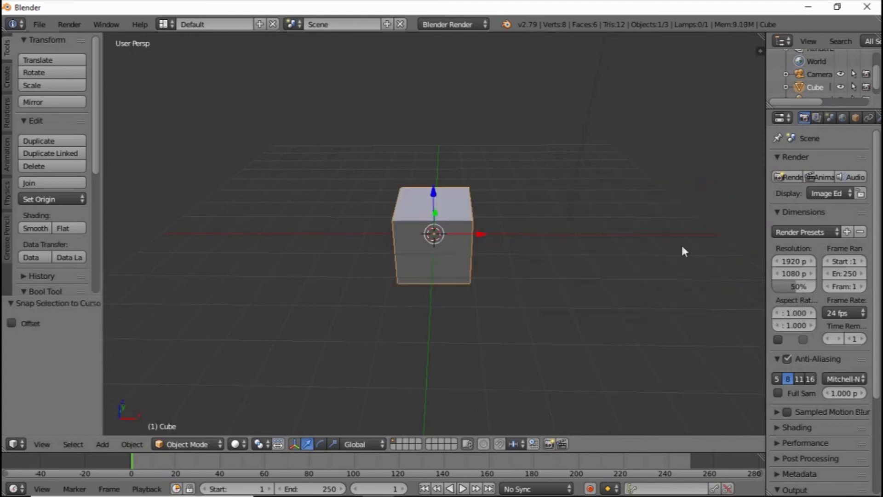
middle_drag(409, 244, 639, 252)
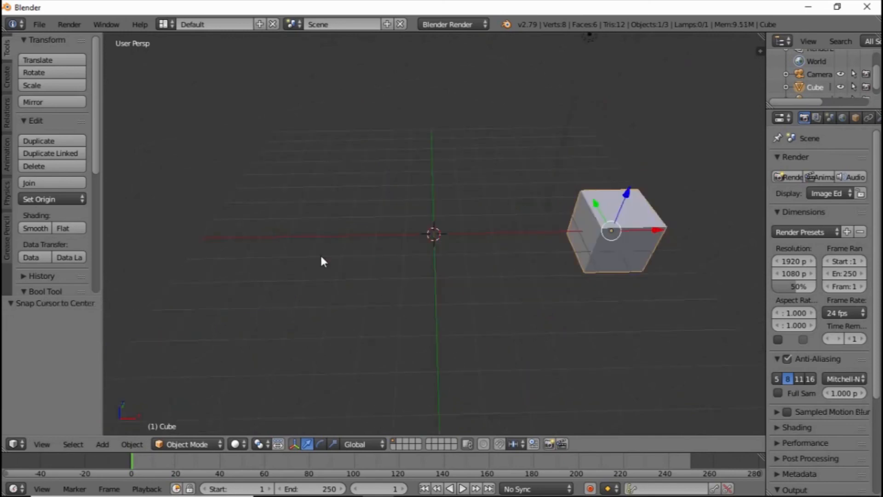
scroll(321, 262, up, 2)
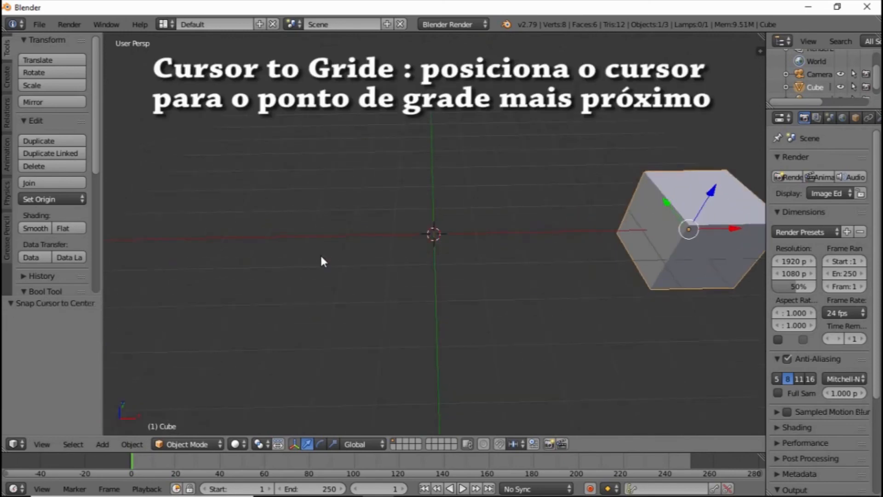
Place the 3D cursor off-centre in the front orthographic view and snap it to the nearest grid point with Cursor to Grid, twice
key(KP_5)
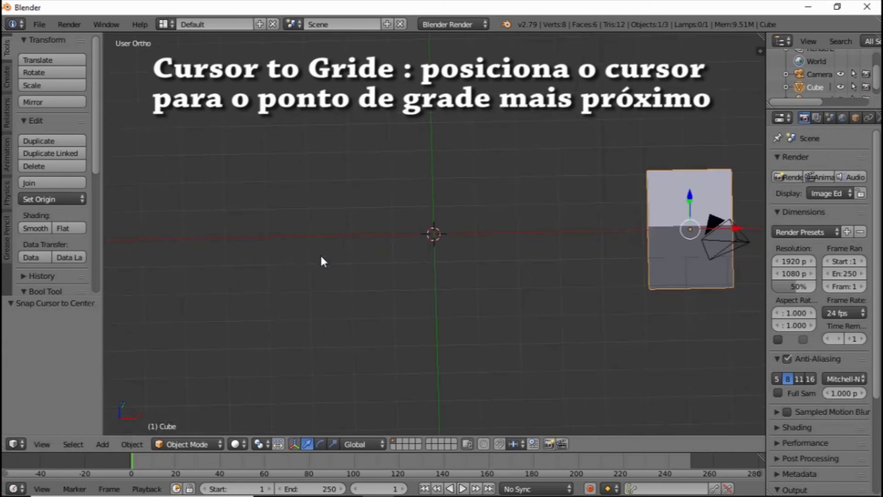
key(KP_1)
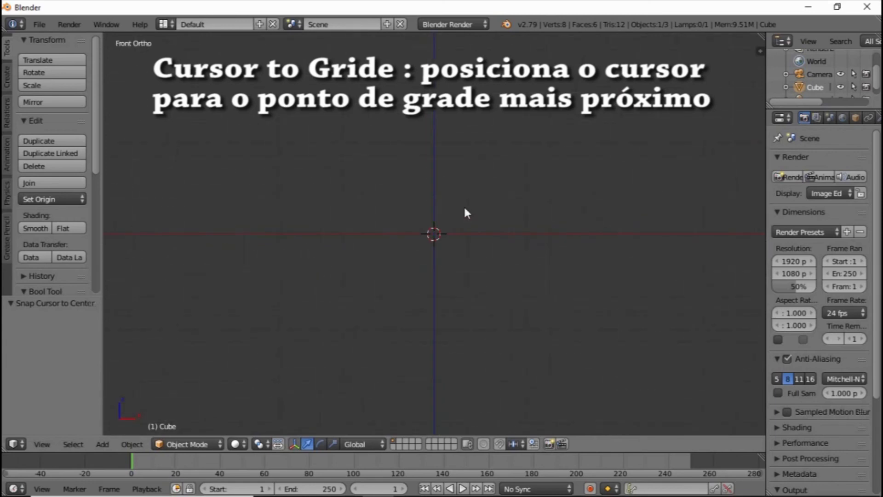
click(460, 208)
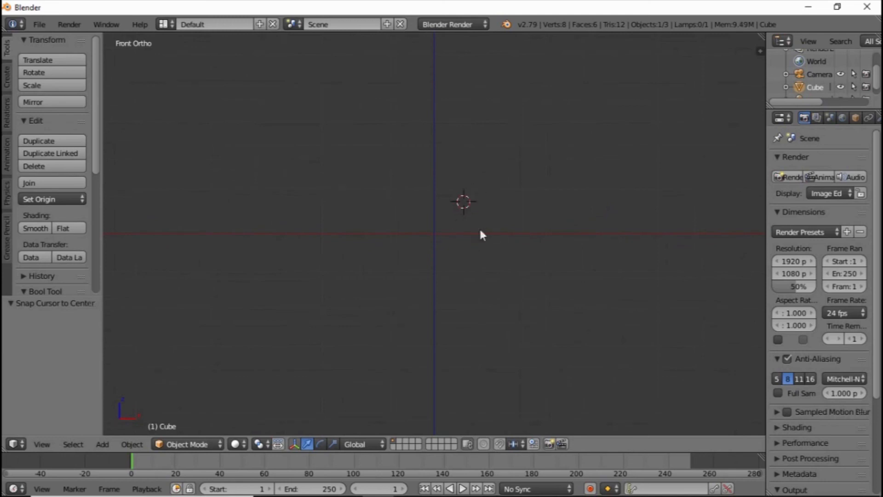
key(shift+s)
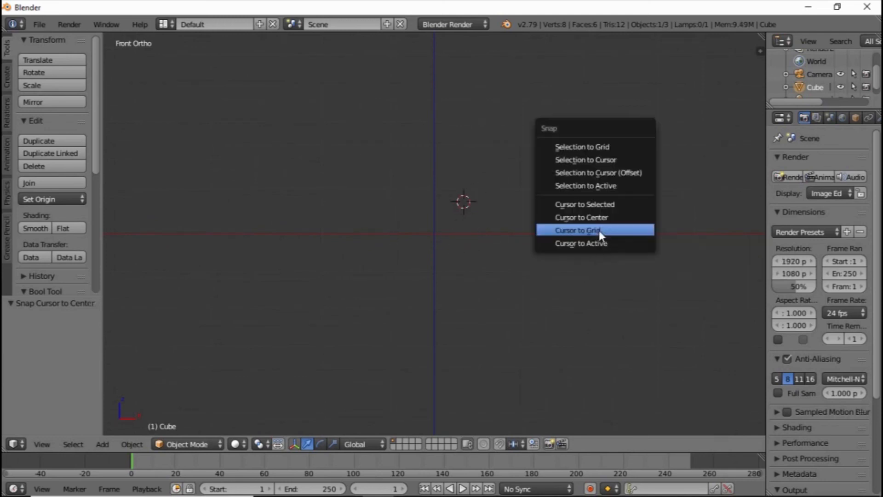
click(599, 230)
key(shift+s)
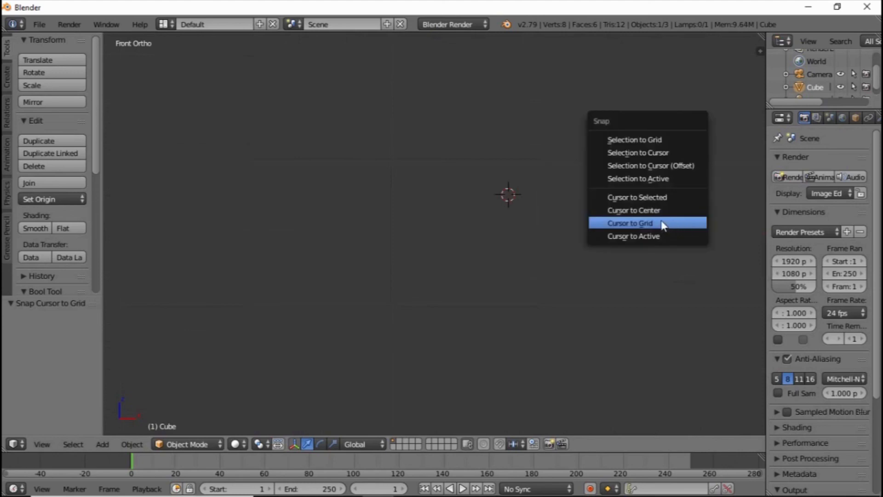
click(644, 219)
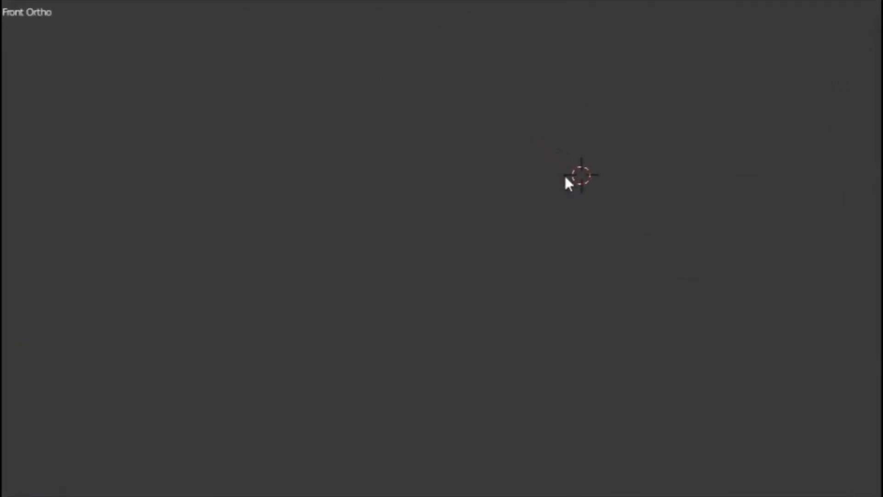
key(shift+s)
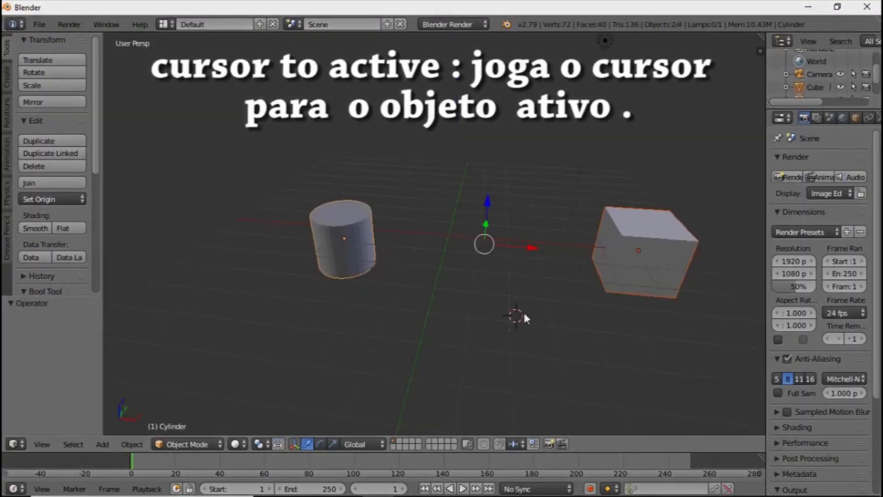
Select the cylinder and the cube with the cube active, and snap the 3D cursor to the cube with Cursor to Active
right_click(336, 235)
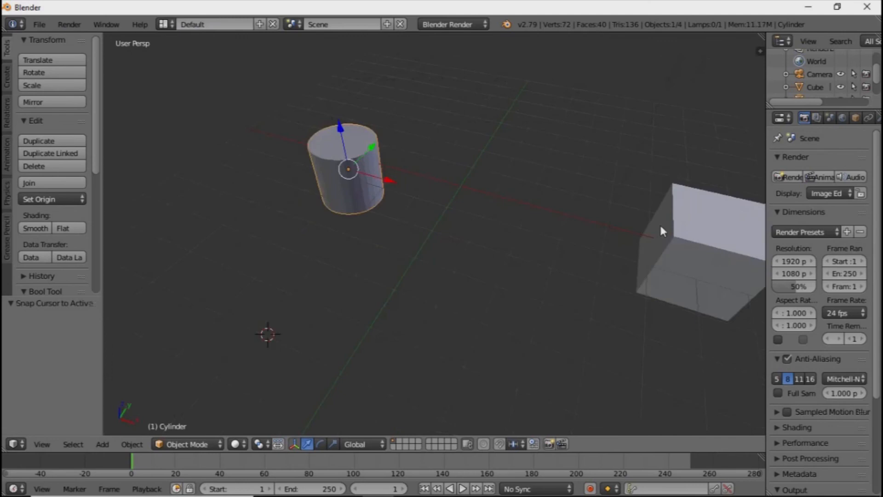
shift+right_click(650, 229)
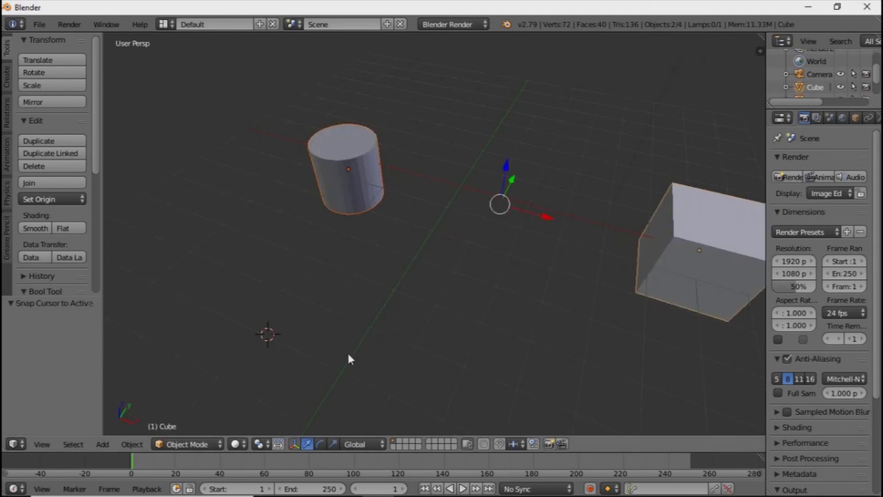
key(shift+s)
Snap the 3D cursor to the midpoint of the cylinder and cube with Cursor to Selected, and back to the cube with Cursor to Active
key(shift+s)
click(371, 364)
key(shift+s)
key(shift+s)
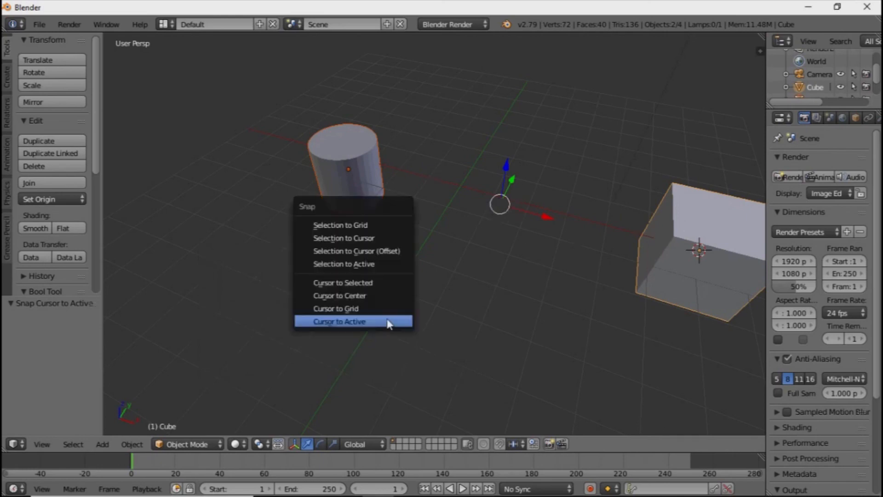
click(350, 282)
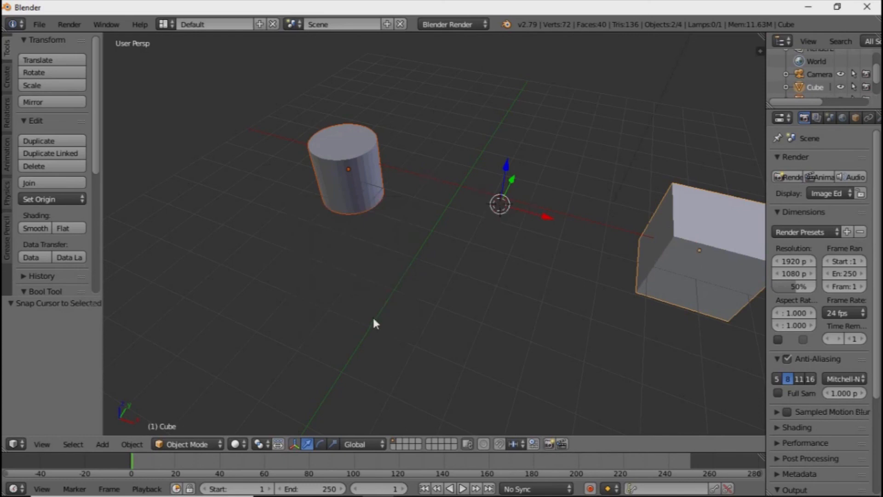
key(shift+s)
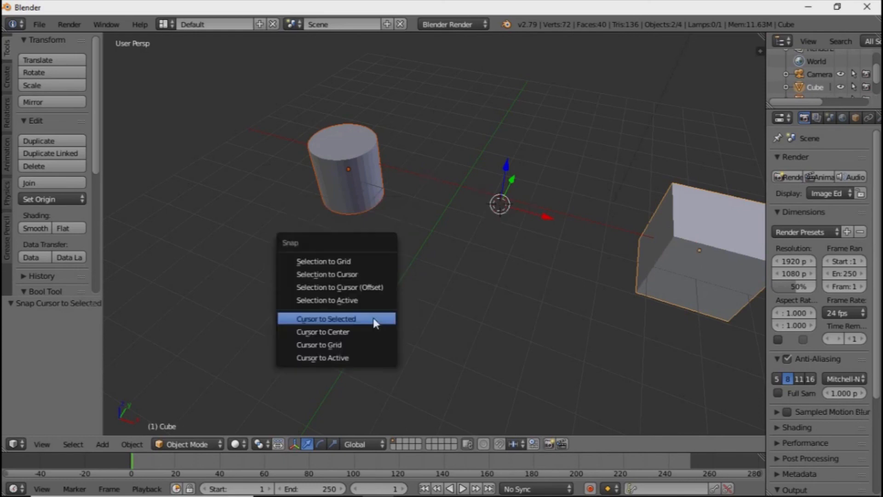
click(339, 358)
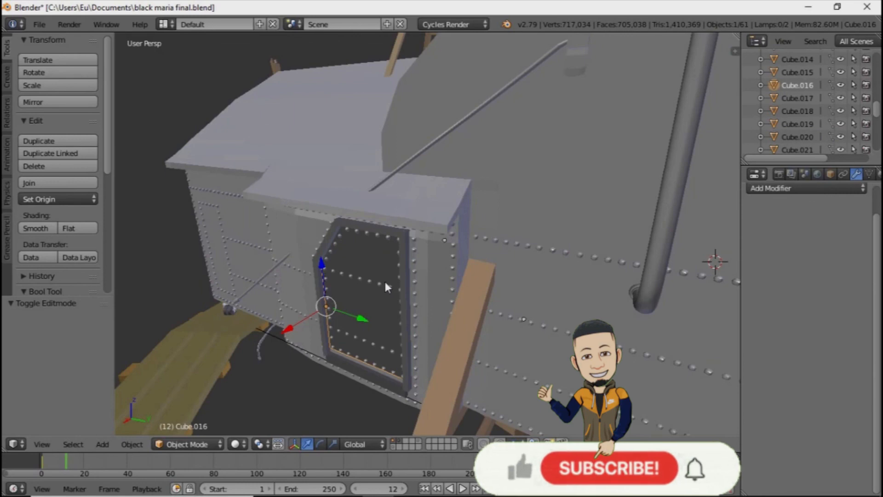
mouse_move(385, 280)
middle_down()
mouse_move(394, 263)
mouse_move(385, 247)
mouse_move(407, 240)
middle_up()
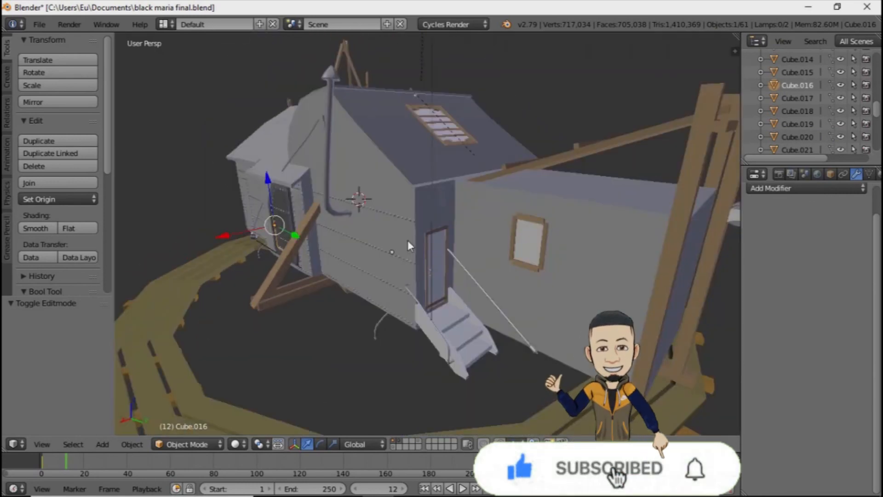